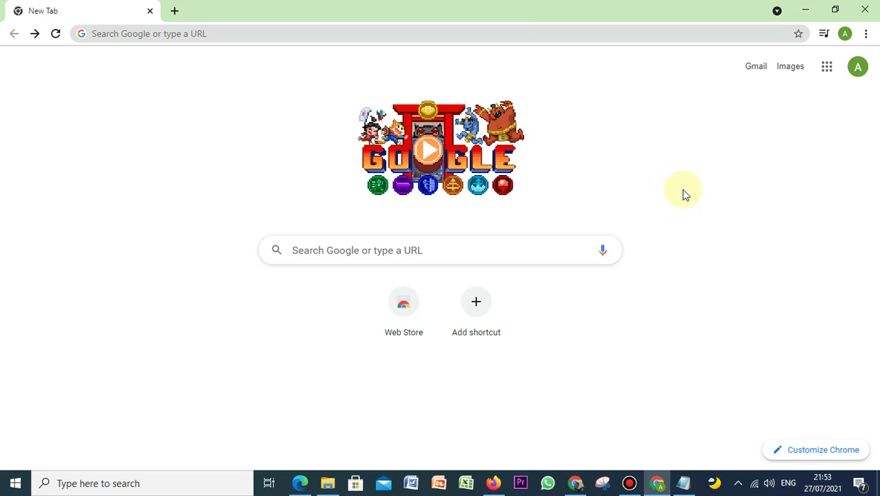
Open Google Calendar from the list of Google apps.
left_click(827, 69)
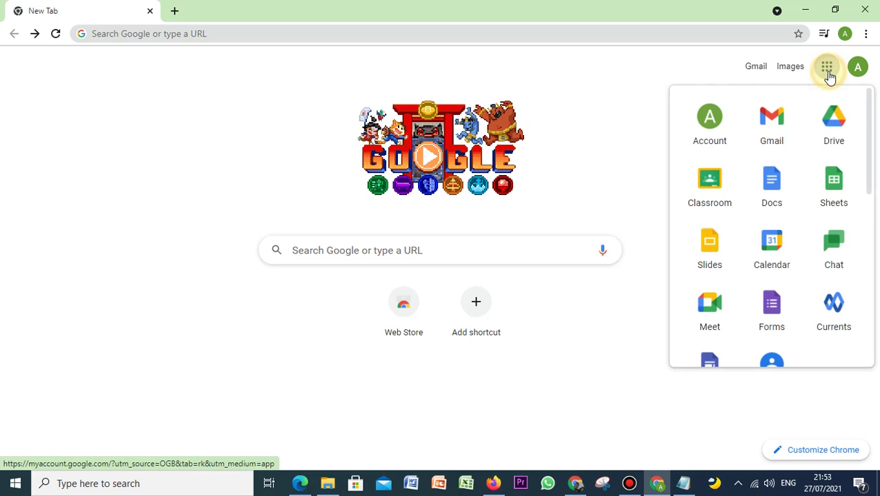
left_click(77, 93)
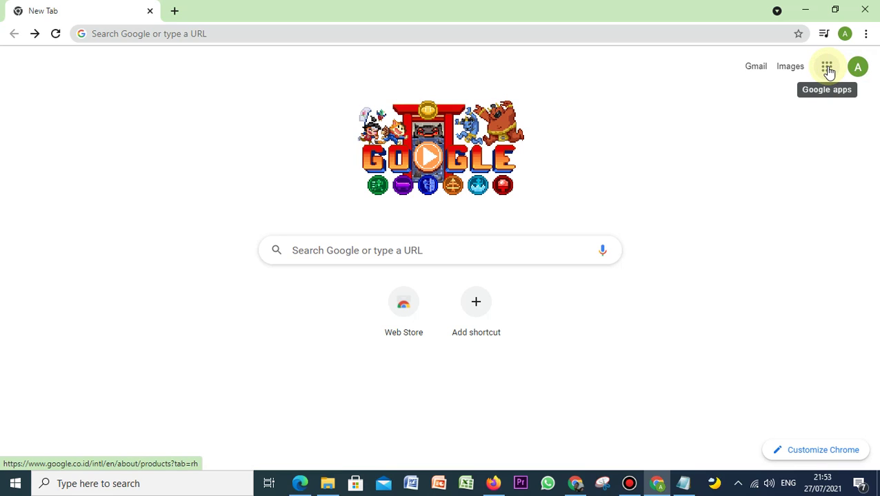
left_click(827, 69)
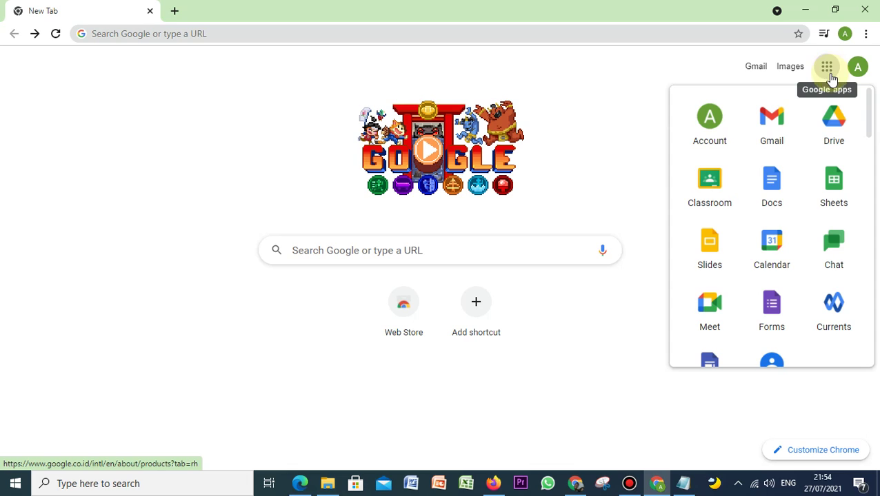
left_click(826, 69)
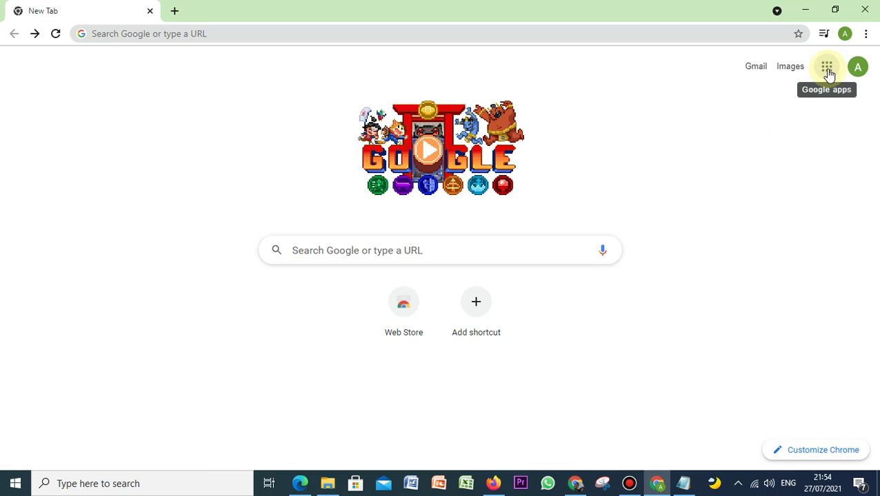
left_click(827, 69)
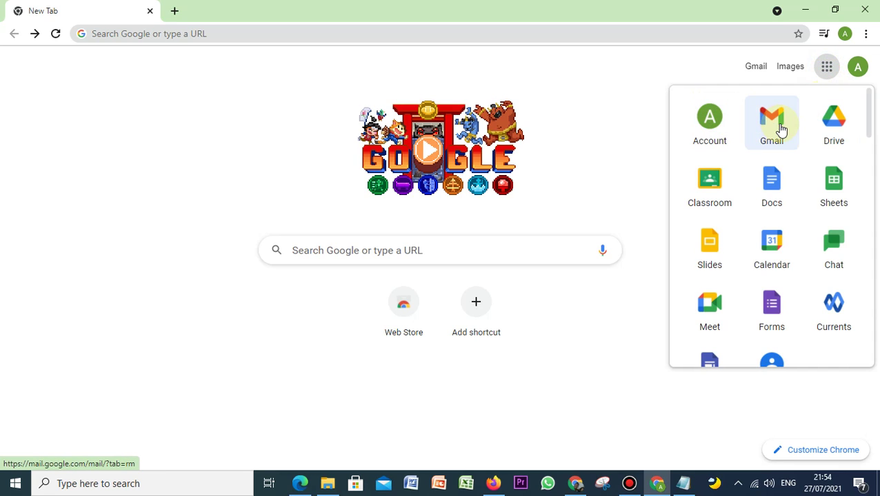
scroll(725, 187, "down", 1)
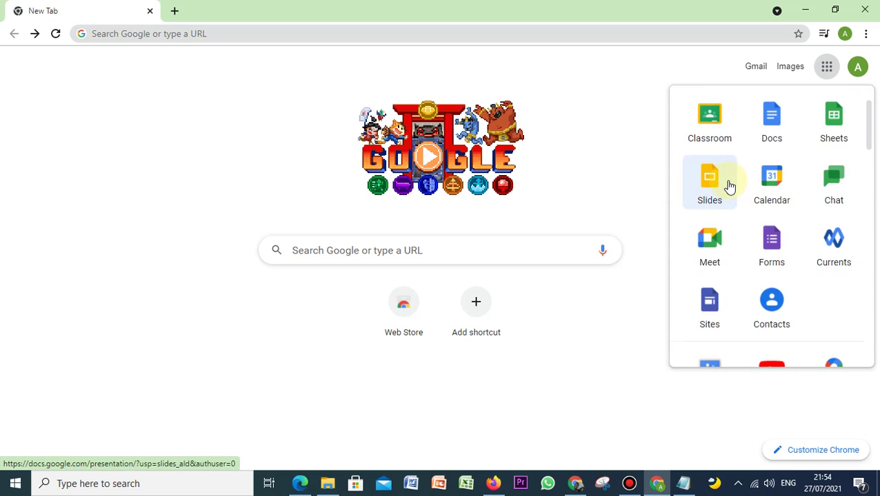
left_click(775, 181)
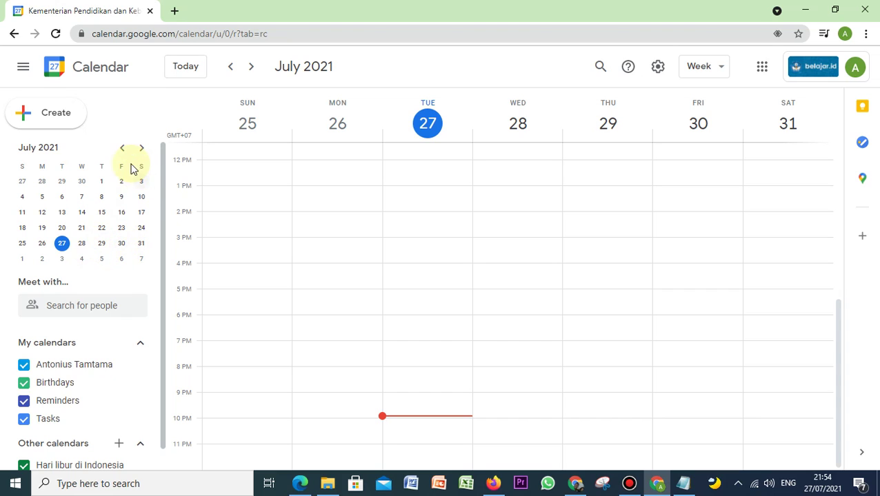
Start a new event on Friday, July 30, 2021 at 8:00pm and title it "Pembelajaran TIK kelas 8".
left_click(121, 249)
left_click(121, 246)
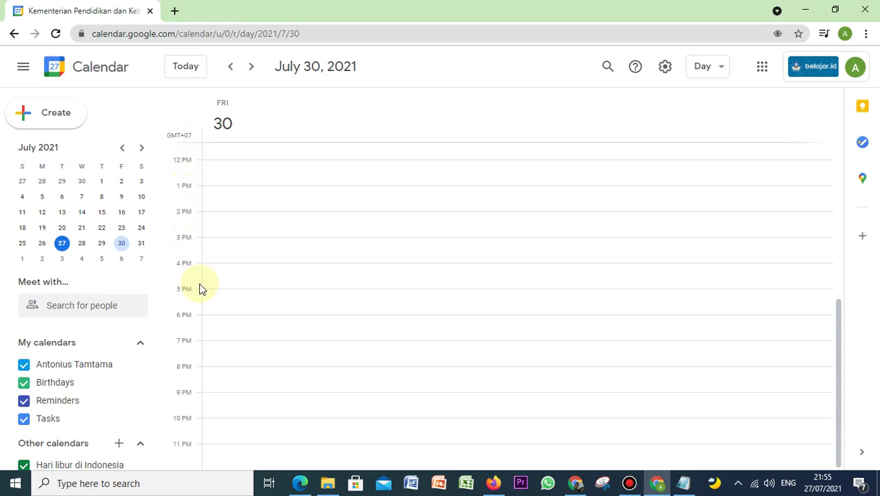
left_click(202, 369)
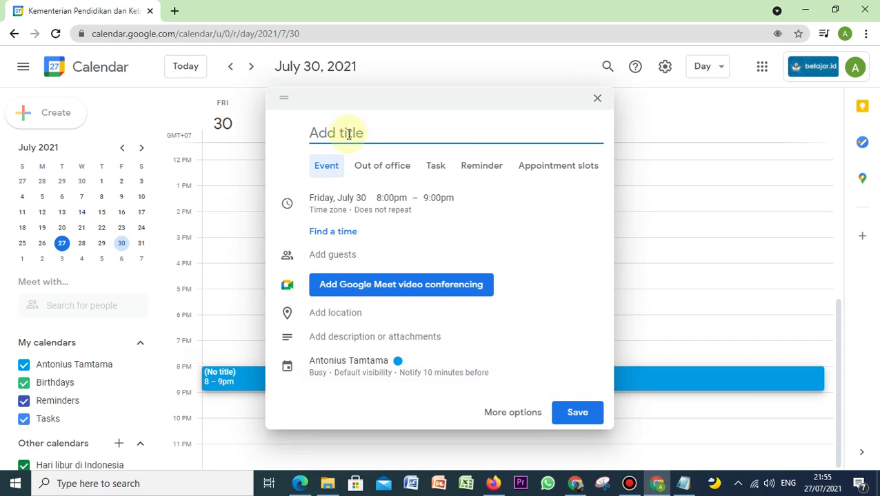
type("Pembelajaran TI")
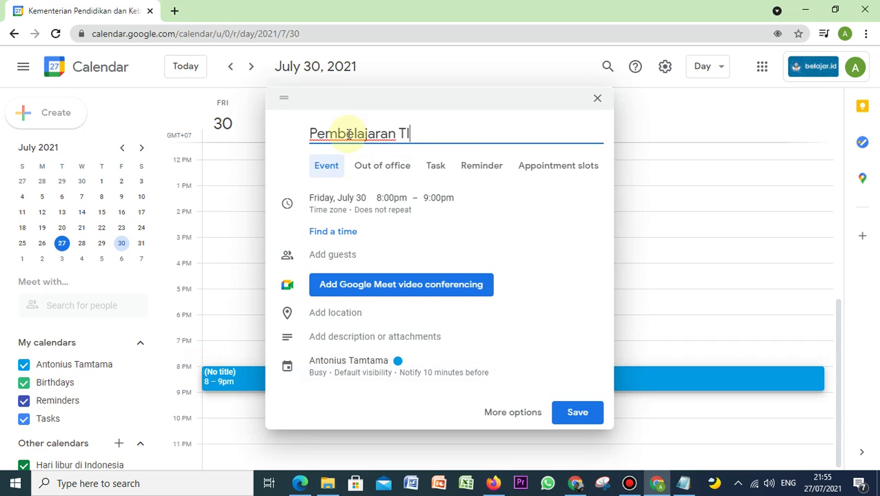
type("K kela 8")
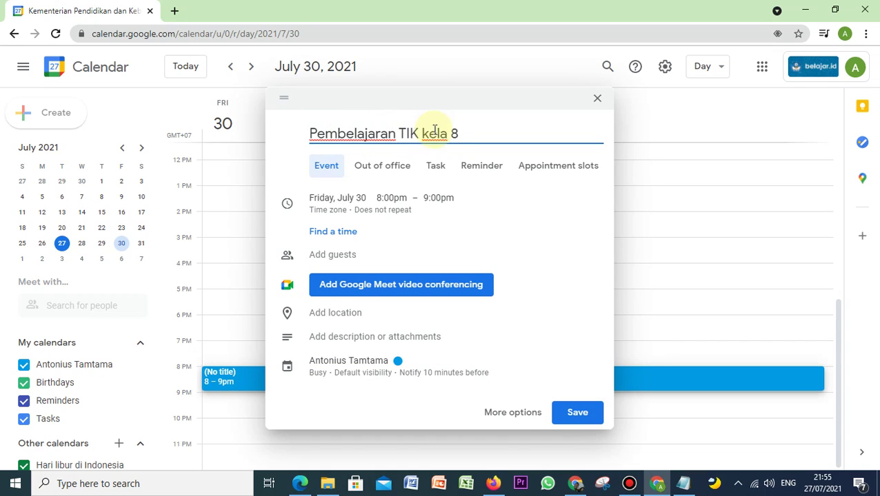
left_click(449, 133)
type("s")
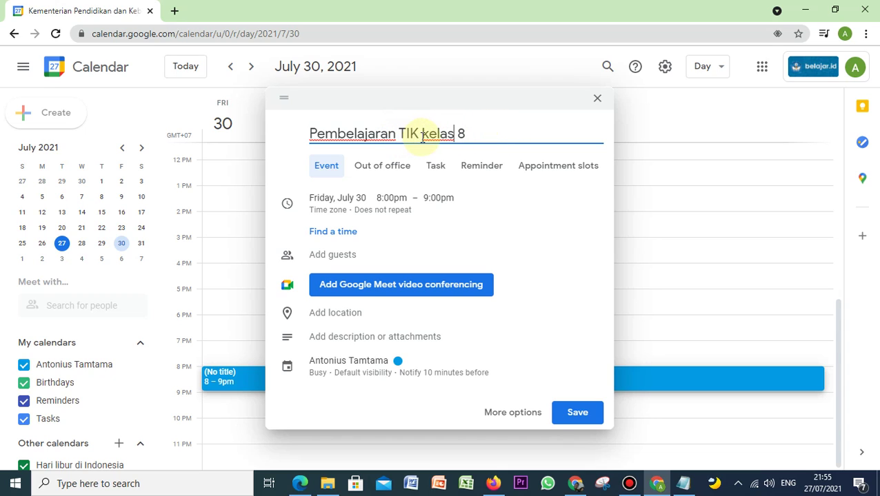
Expand the event's date and time settings and examine the available recurrence options.
left_click(395, 204)
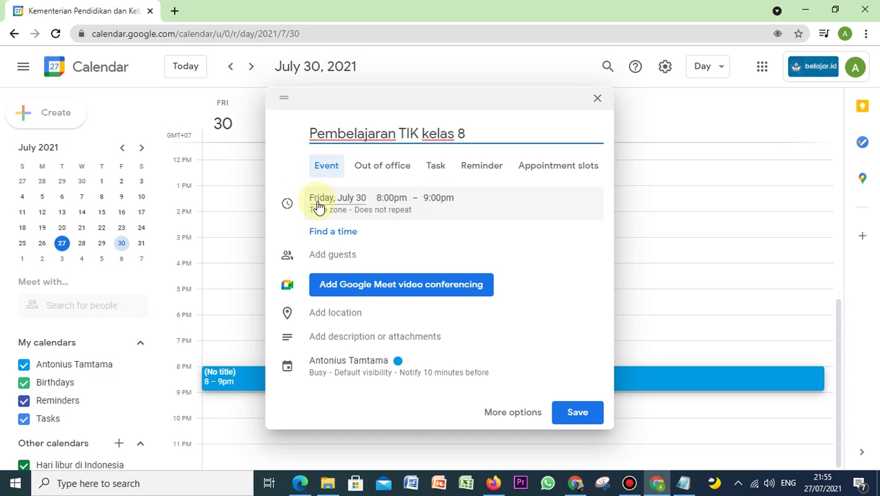
left_click(394, 216)
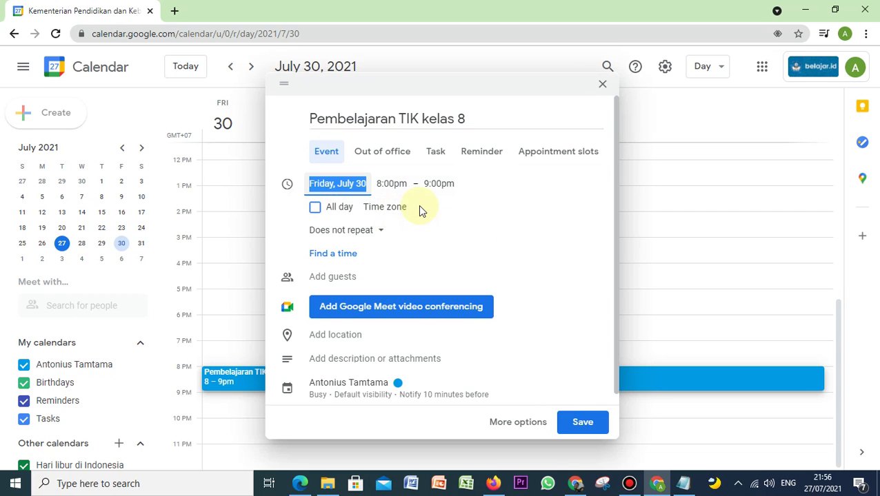
left_click(374, 233)
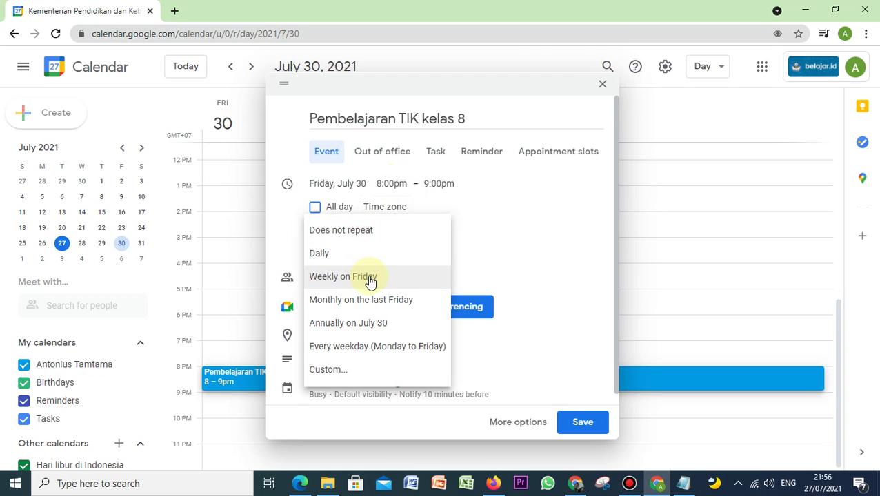
left_click(269, 232)
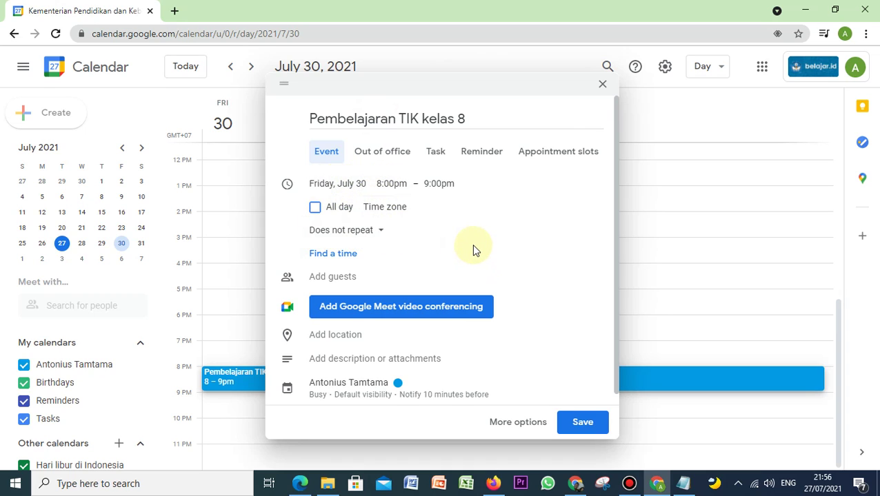
scroll(471, 244, "down", 1)
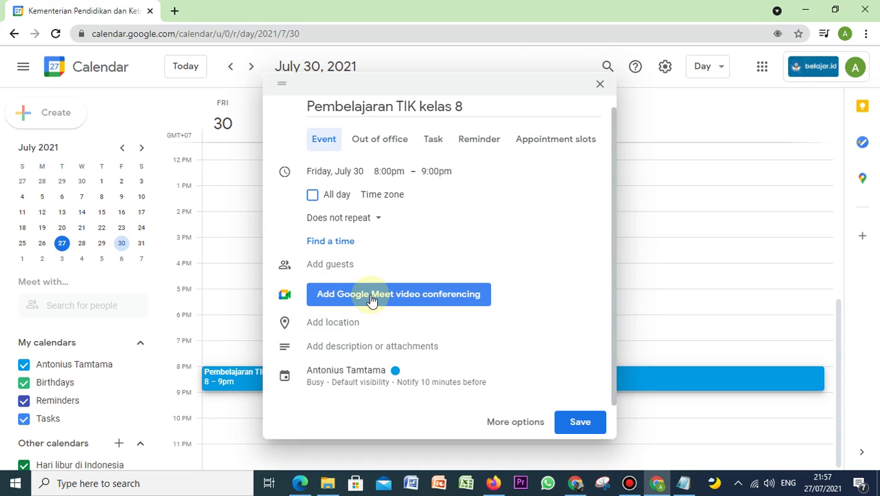
left_click(371, 219)
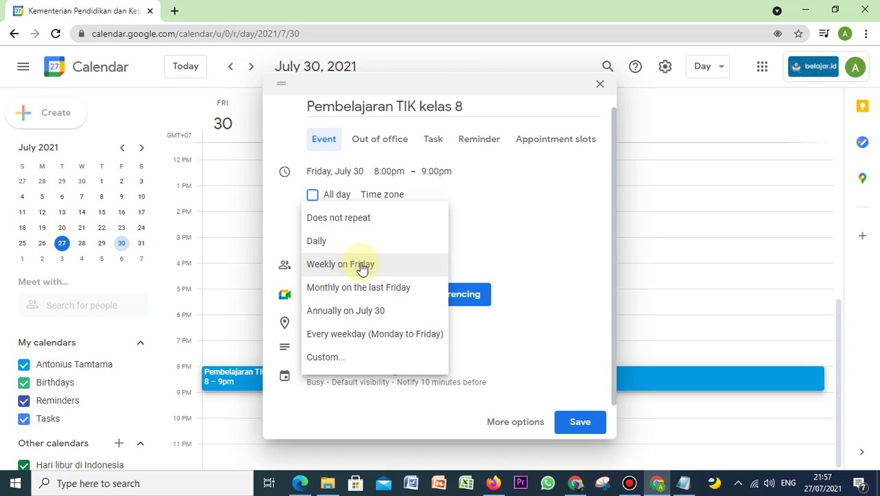
left_click(277, 209)
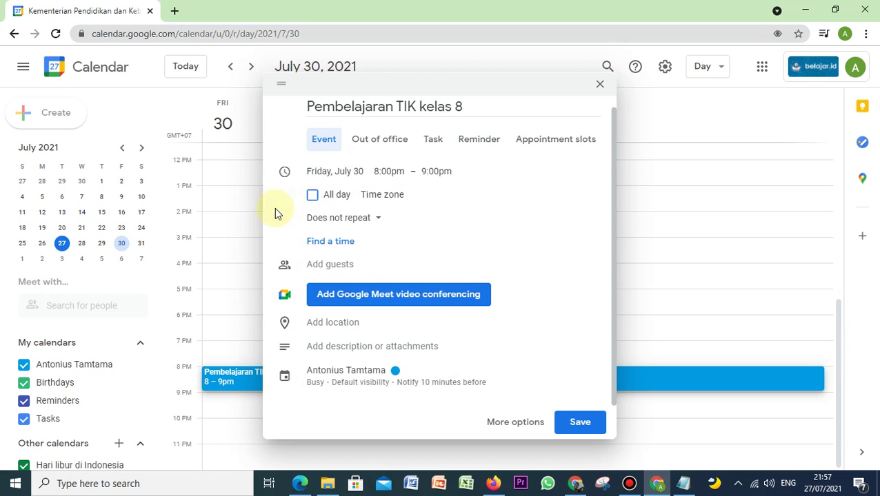
Add Google Meet video conferencing to the event and paste its copied joining info, including the dial-in PIN, into a new Notepad document.
left_click(421, 302)
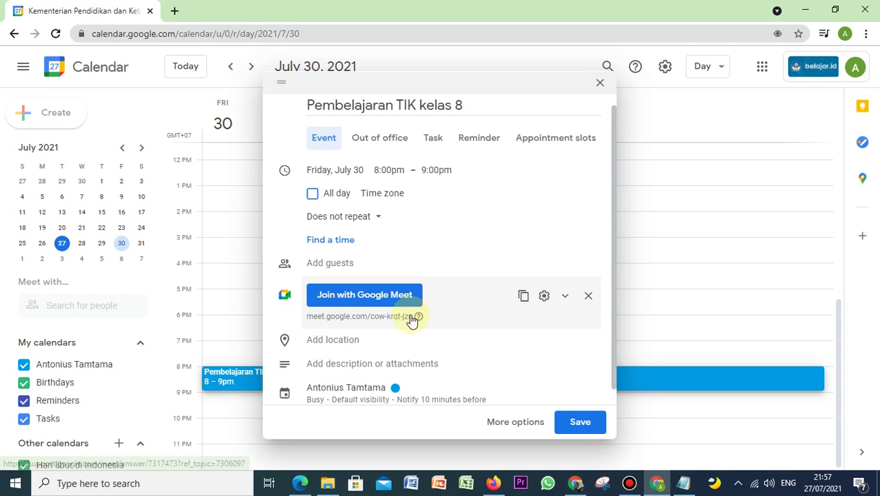
left_click(523, 299)
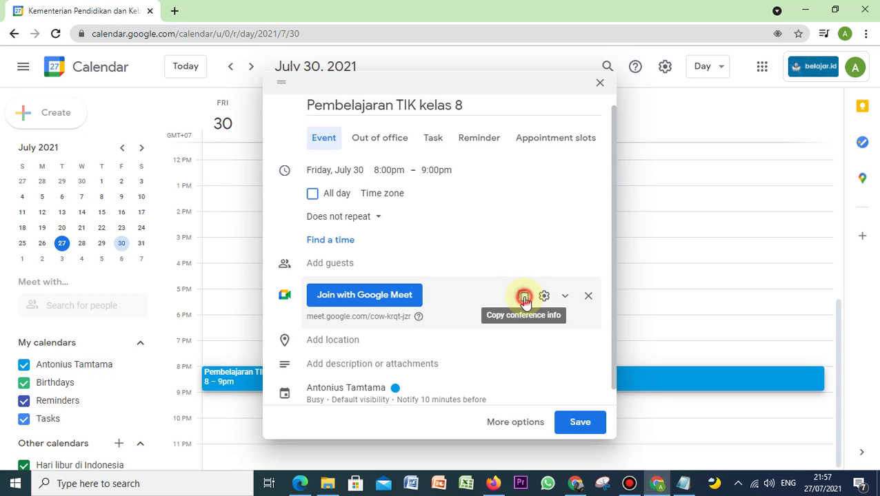
left_click(155, 485)
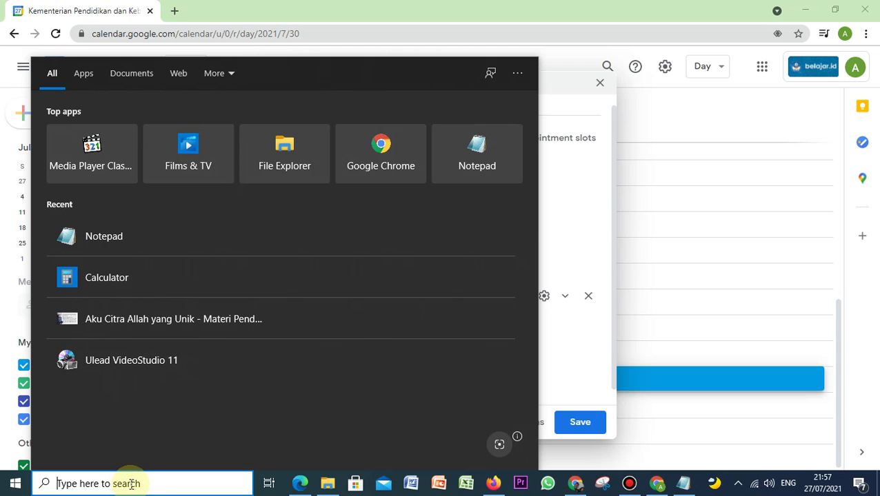
type("note")
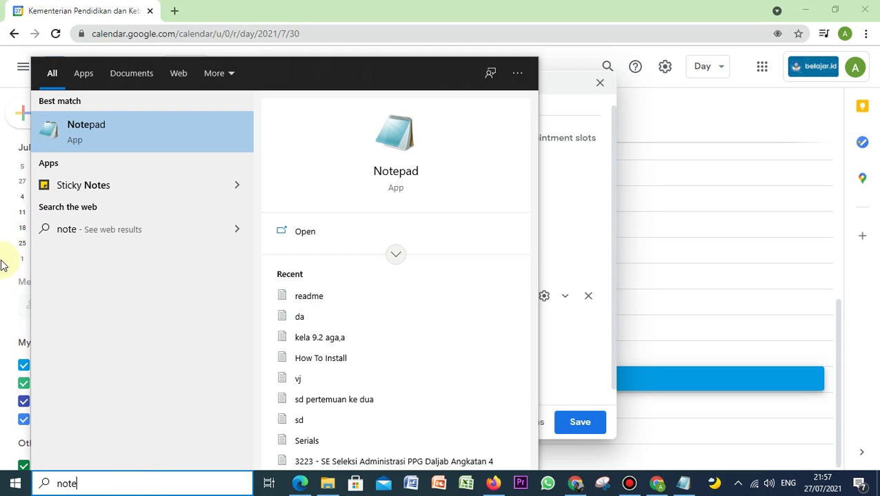
left_click(108, 122)
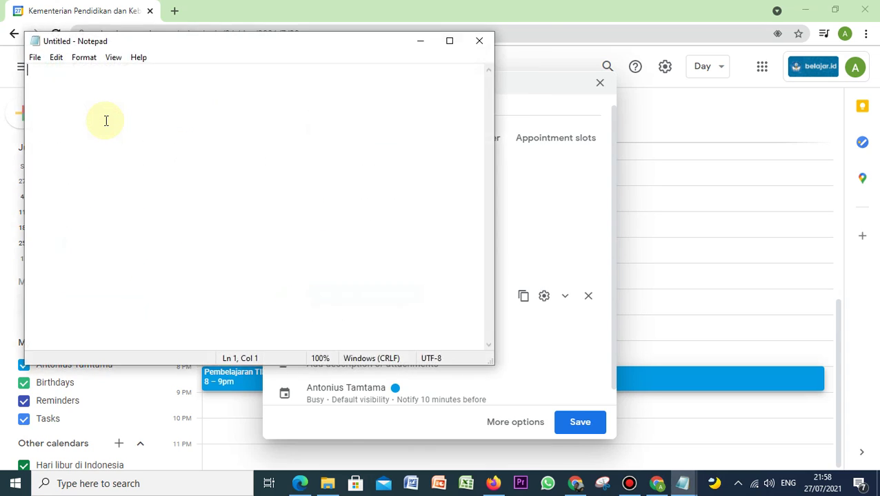
left_click(136, 124)
key("ctrl+v")
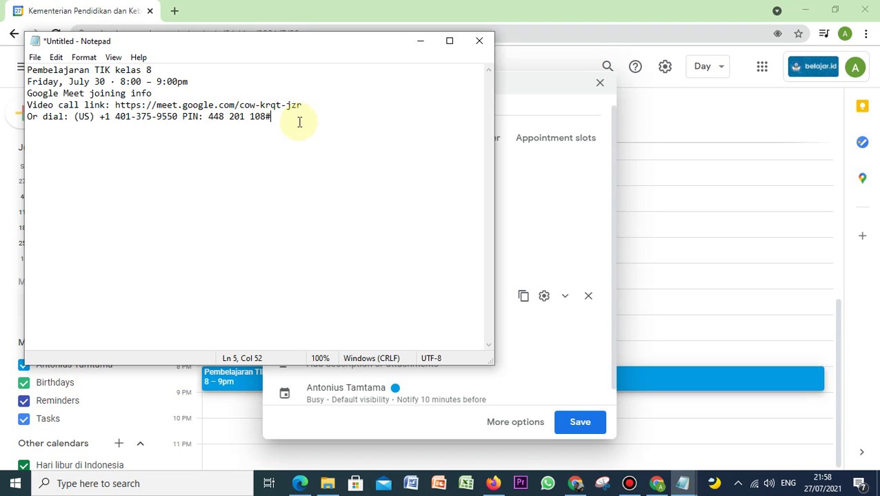
Delete the dial-in line from the pasted joining info, keeping the title, date and video call link.
left_click_drag(273, 117, 27, 116)
key("BackSpace")
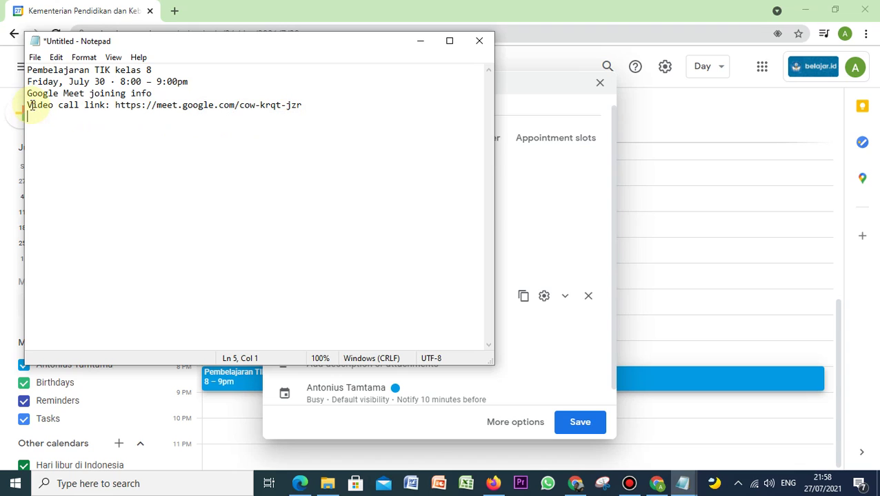
left_click_drag(27, 69, 327, 103)
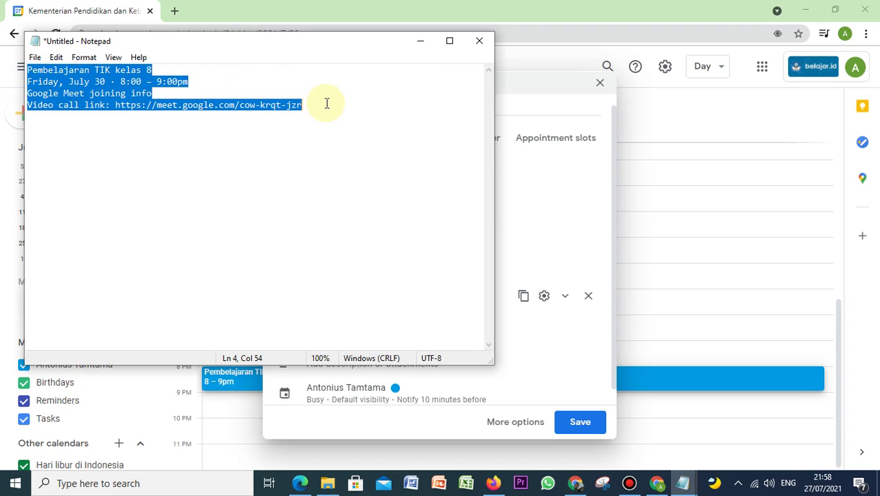
left_click(172, 144)
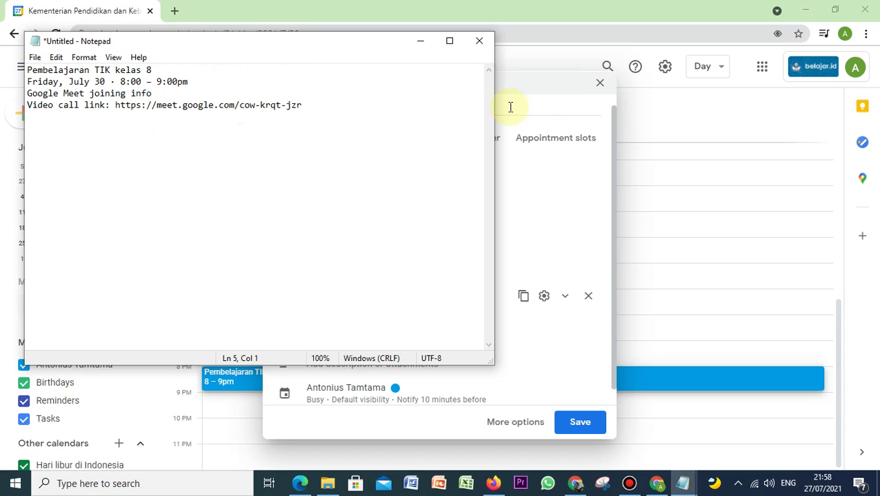
Return to the Calendar event and set its location to the suggested place SMP Yos Sudarso Metro.
left_click(521, 86)
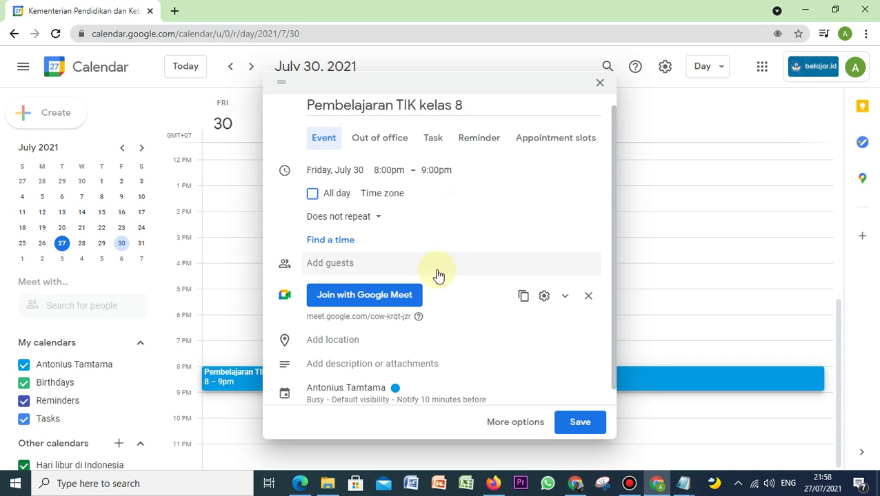
scroll(449, 278, "down", 1)
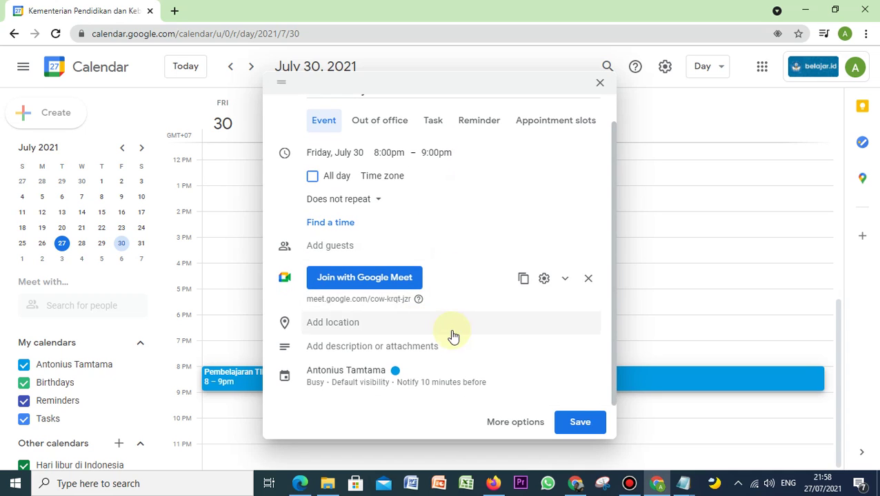
left_click(323, 327)
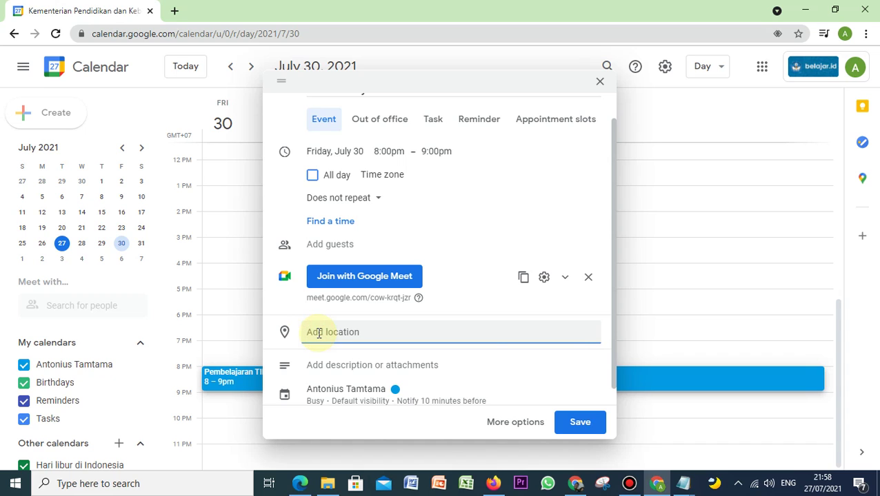
type("smp")
type(" y")
type("o")
key("BackSpace")
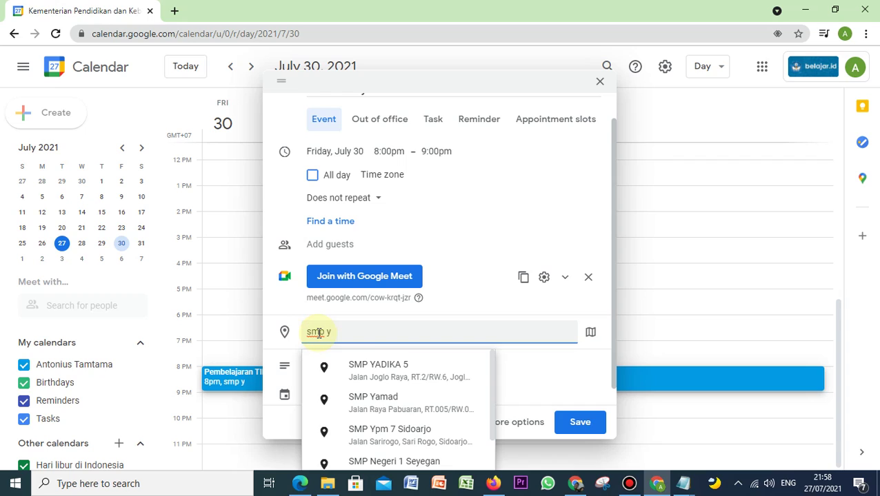
type("os")
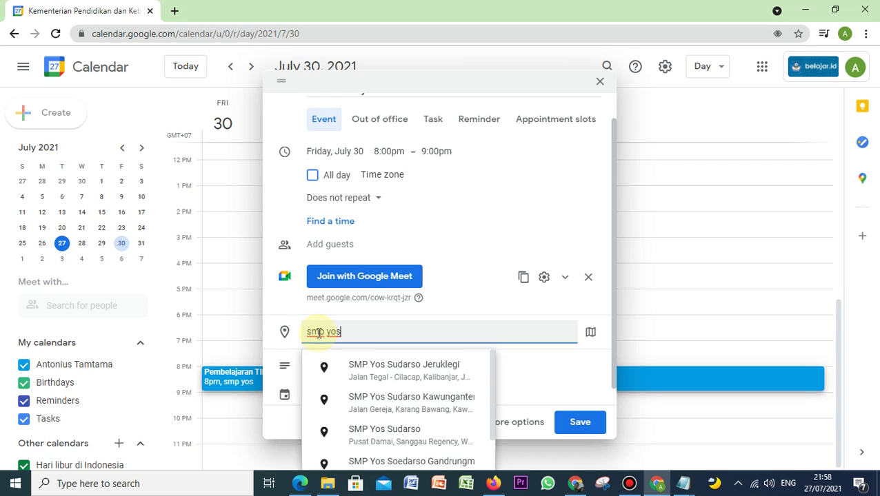
type(" sudar")
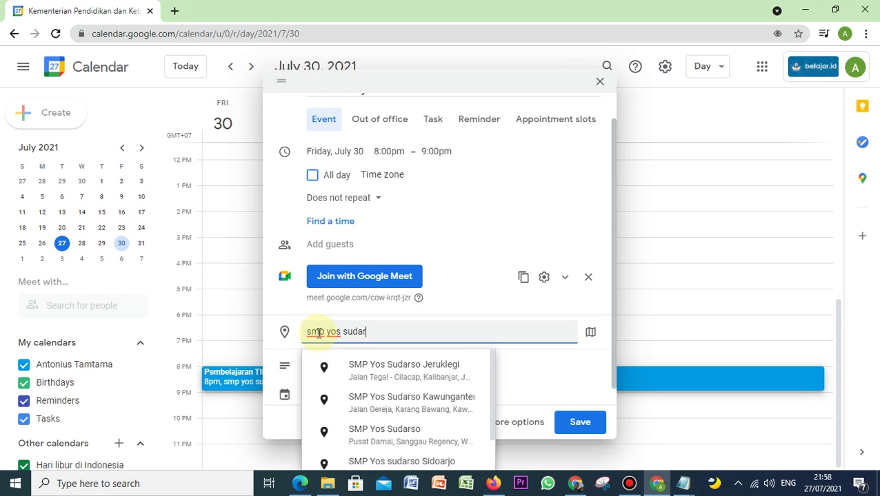
type("so metro")
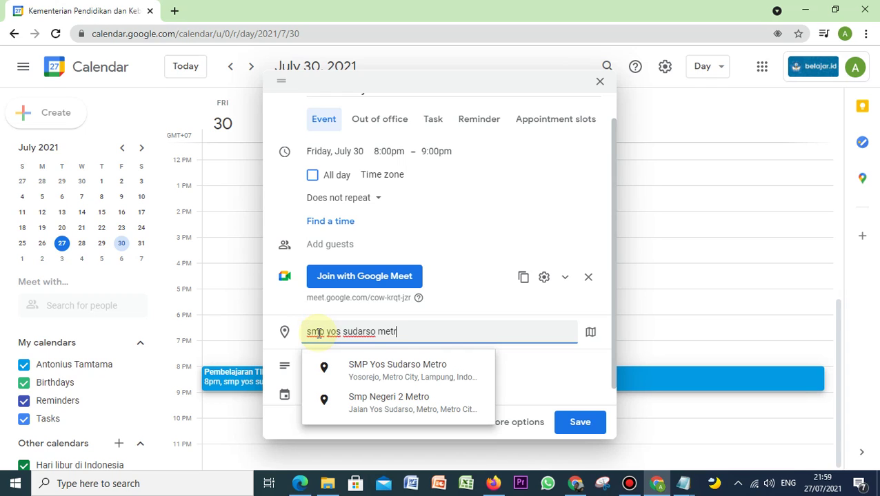
left_click(373, 371)
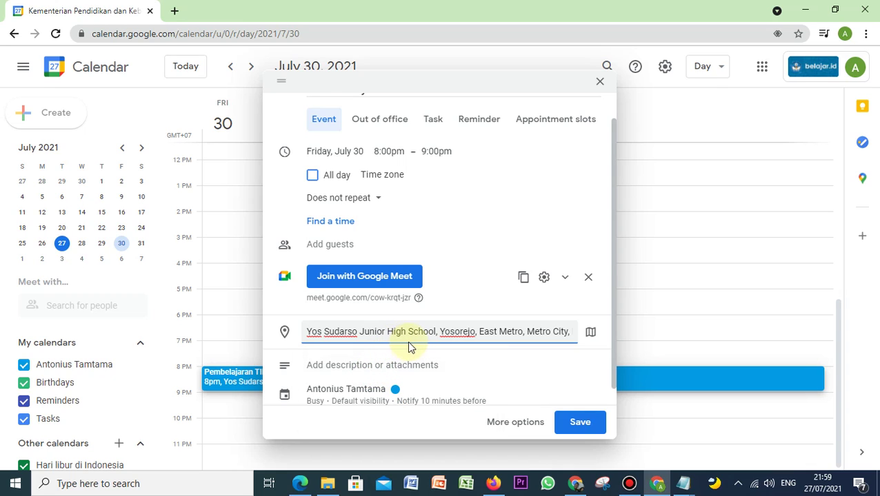
Add the description "hanya diikuti oleh kelas 9" to the event.
scroll(412, 347, "down", 1)
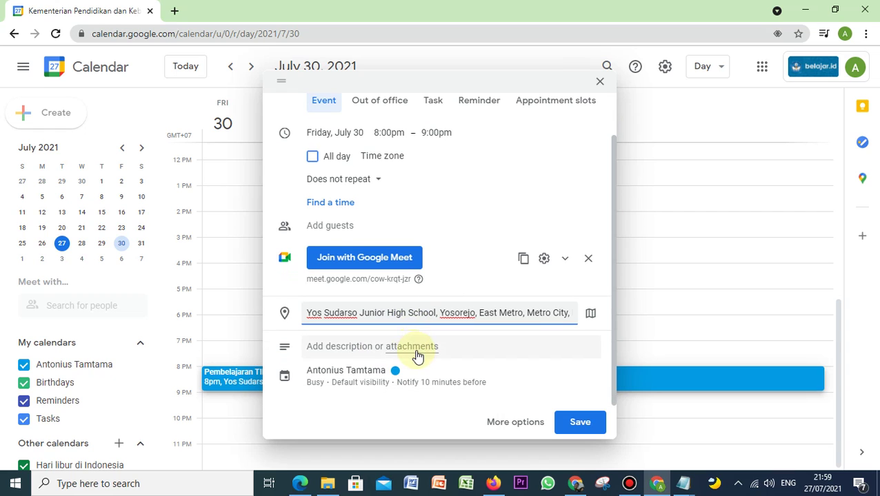
left_click(345, 351)
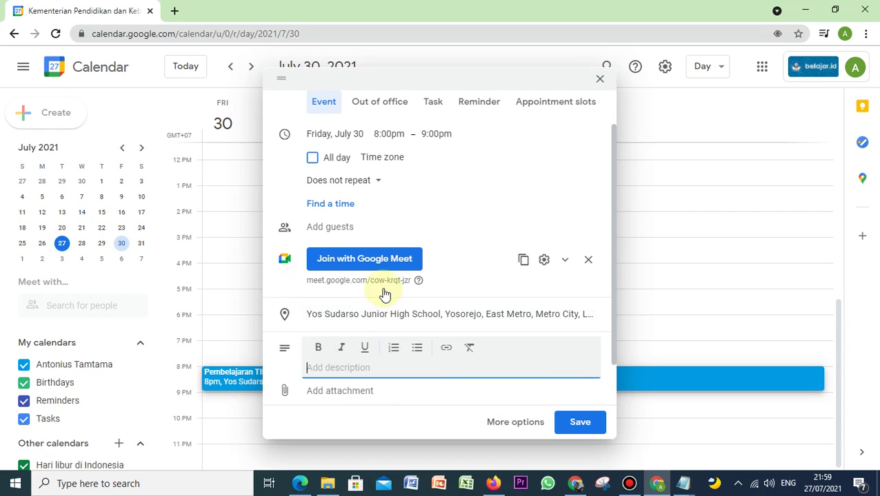
type("hanya diikuti oleh klelas")
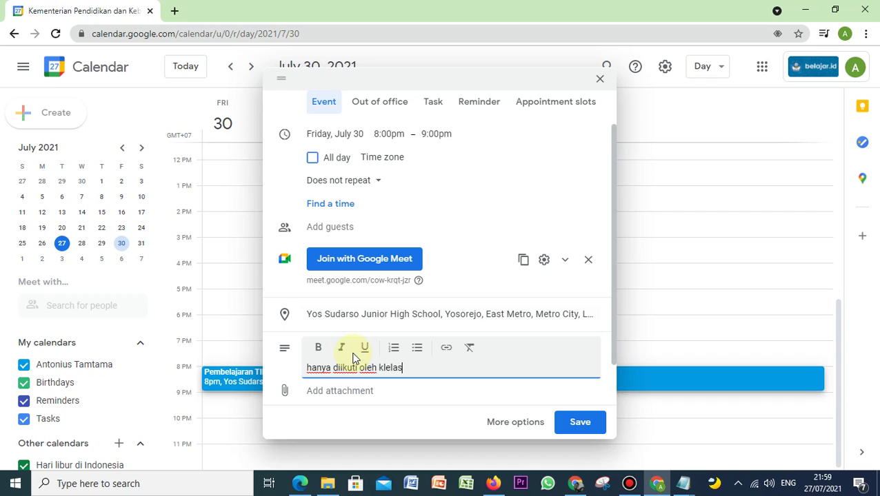
type("elas")
Set the event's notification to 5 minutes before and add a second notification at 10 minutes before.
scroll(353, 359, "down", 1)
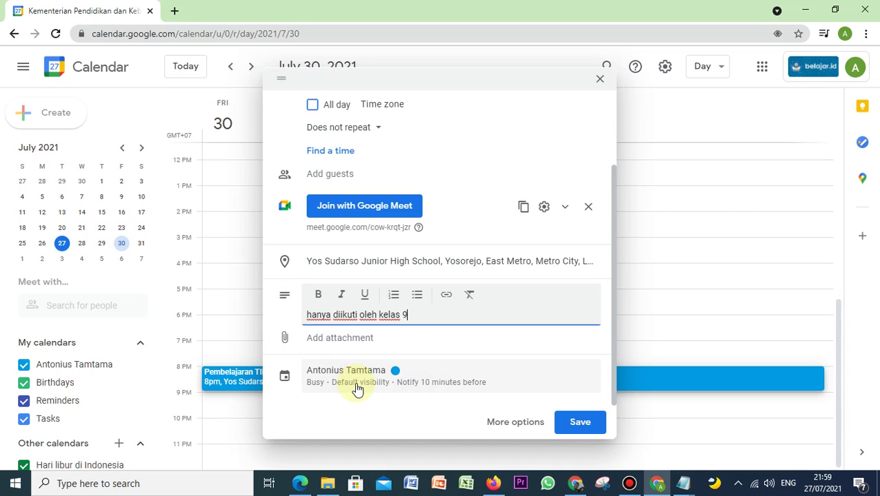
left_click(429, 390)
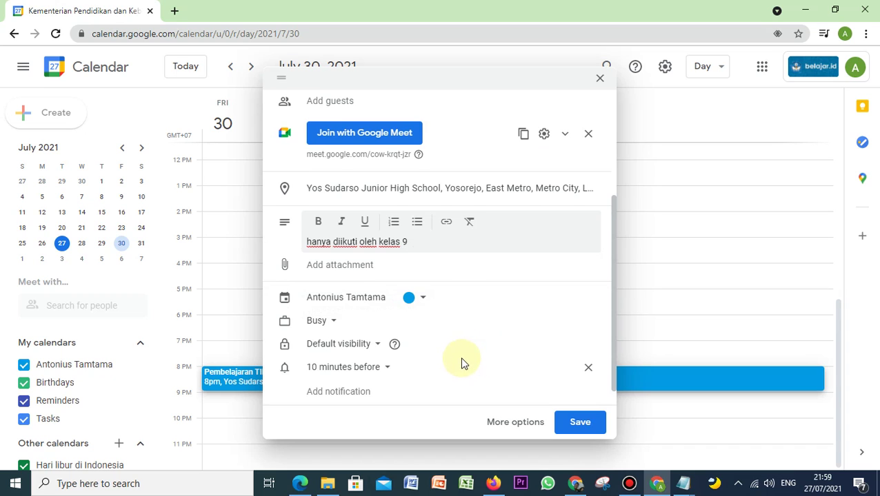
scroll(460, 357, "down", 1)
left_click(383, 346)
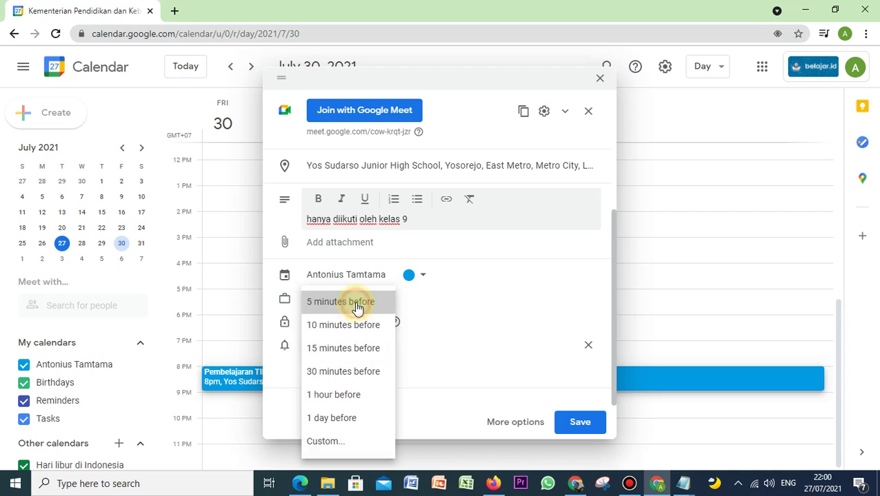
left_click(356, 307)
left_click(361, 377)
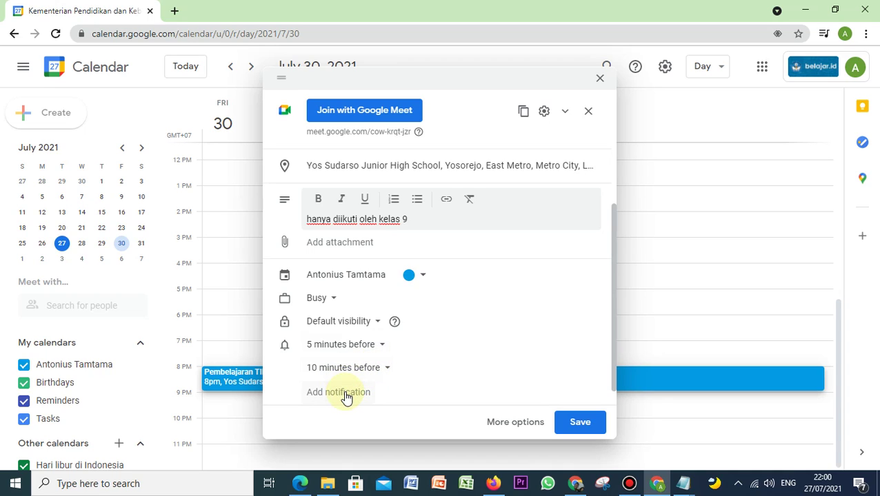
scroll(341, 387, "down", 1)
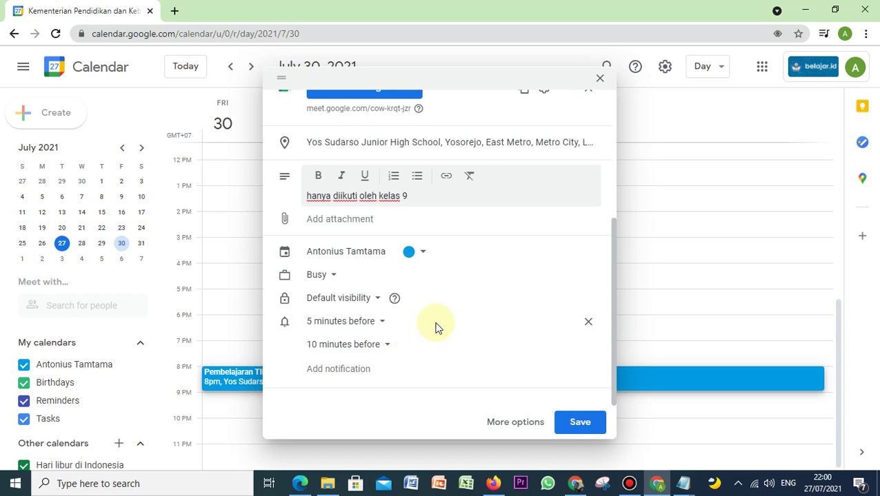
Examine the Out of office, Task, Reminder and Appointment slots entry types, returning to the Event type.
scroll(434, 327, "up", 5)
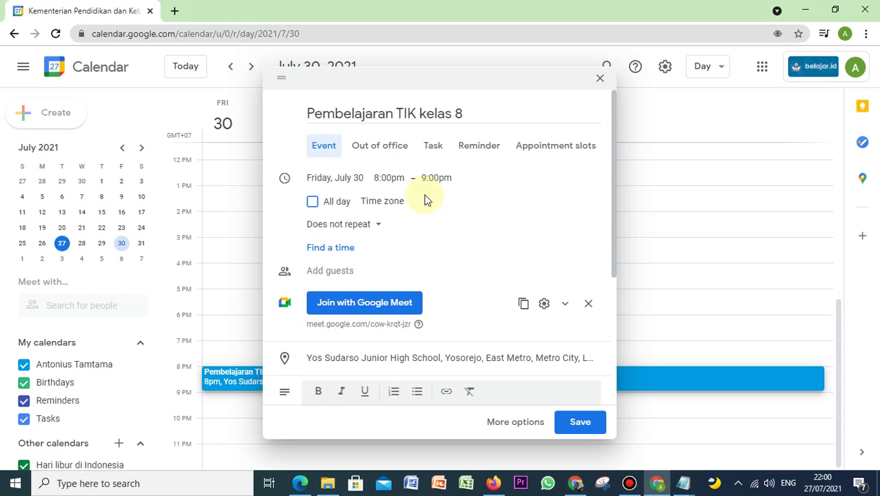
scroll(456, 344, "down", 2)
scroll(458, 348, "up", 2)
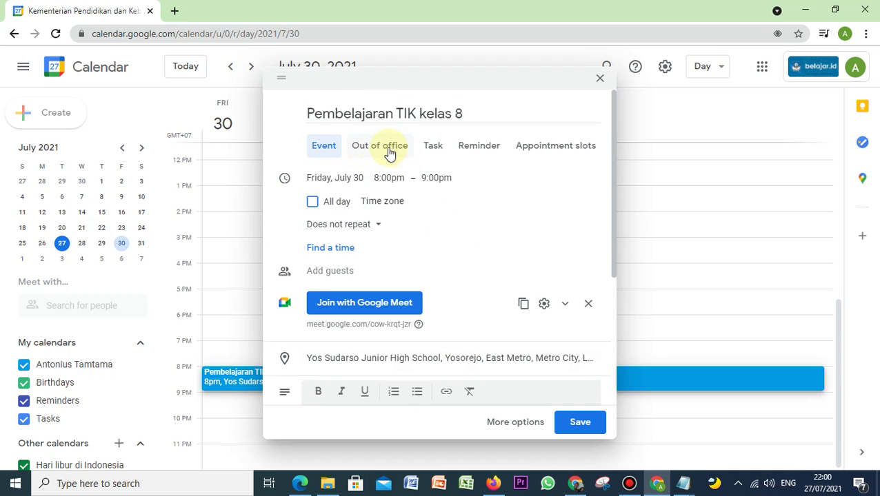
left_click(387, 148)
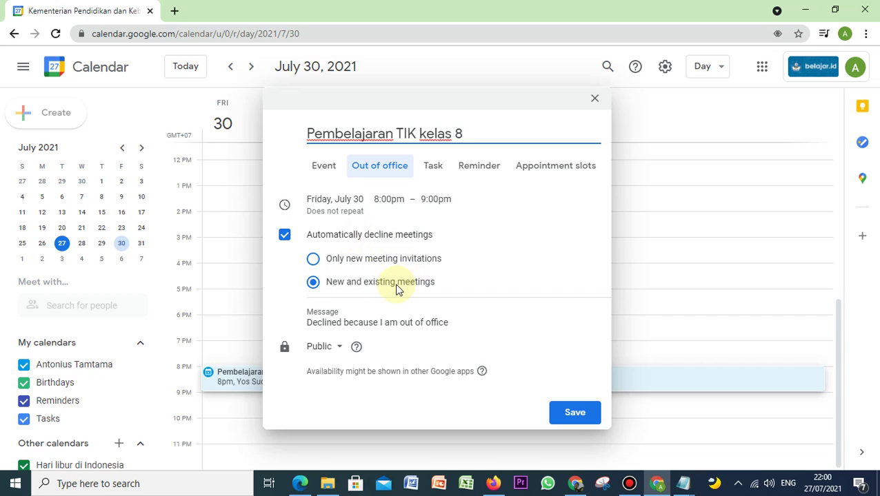
left_click(438, 171)
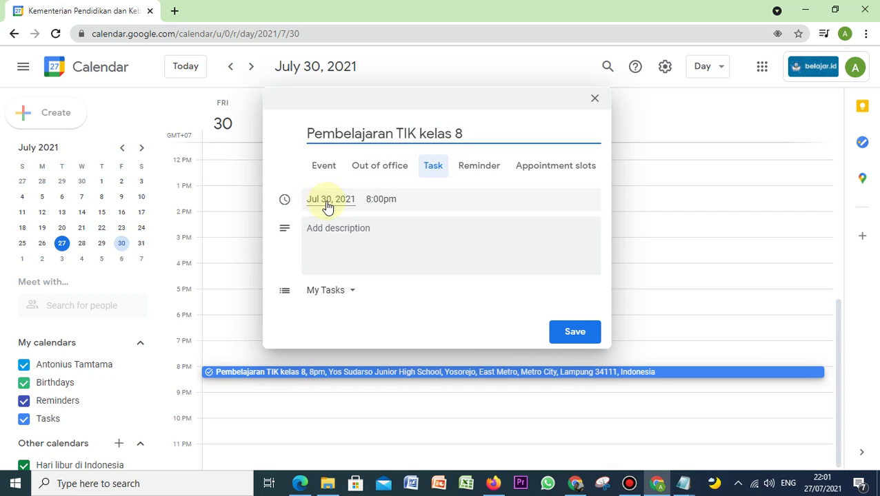
left_click(472, 171)
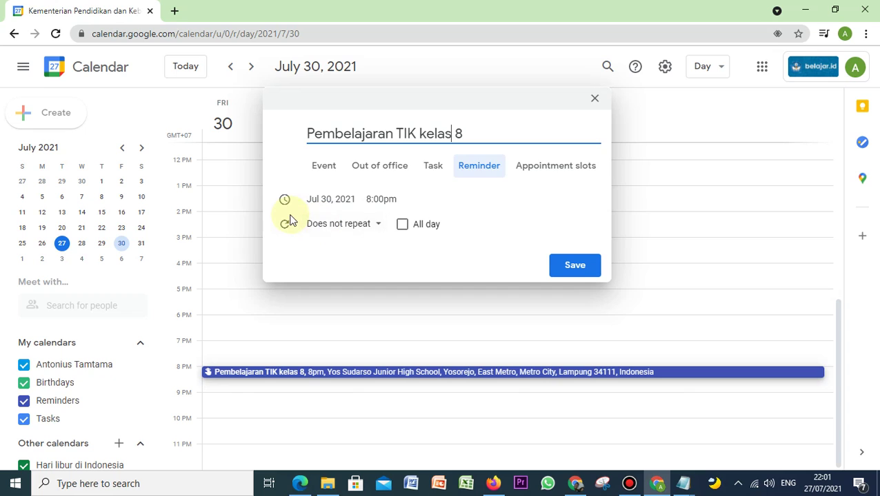
left_click(522, 170)
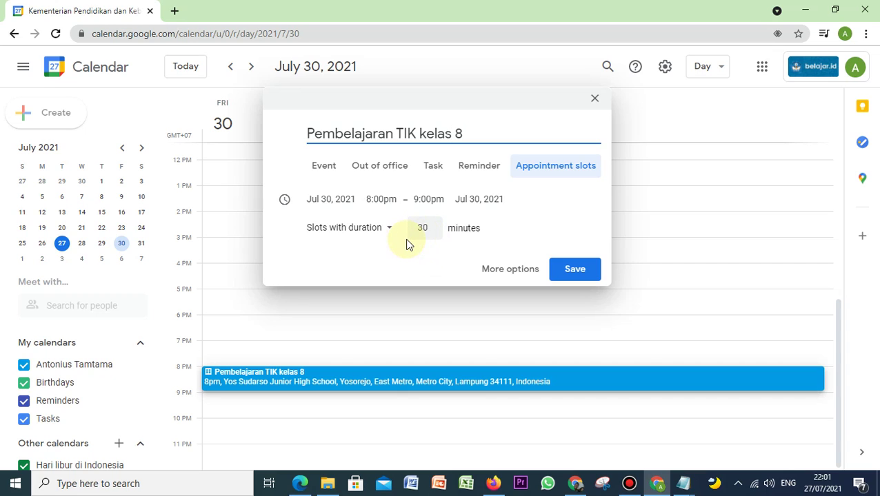
left_click(323, 166)
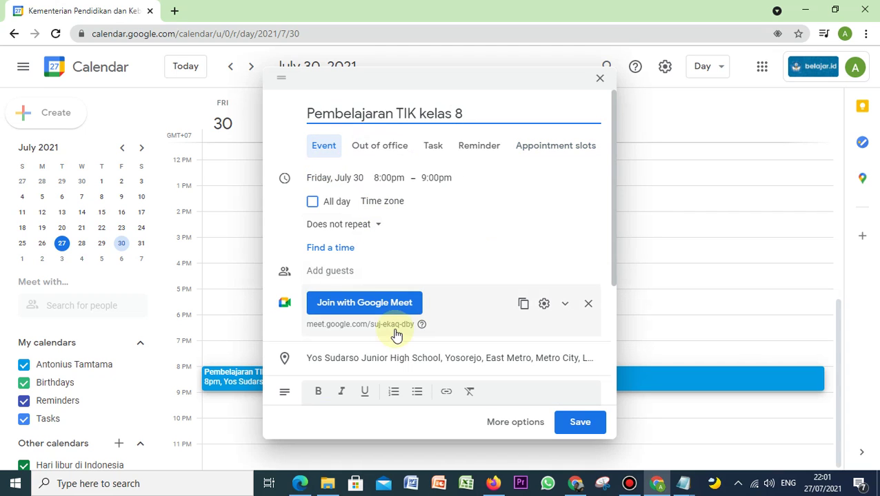
Open the event's full options, correct the description to "hanya diikuti oleh kelas 8" and save the event.
scroll(502, 281, "down", 3)
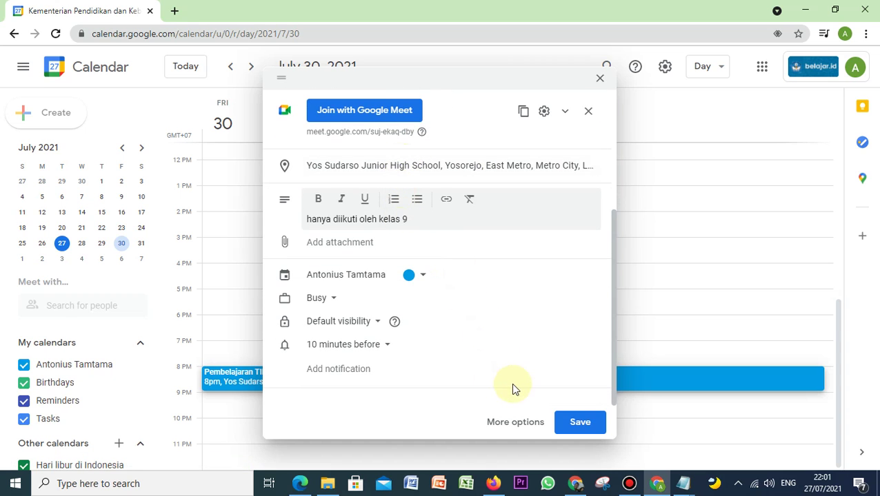
left_click(496, 423)
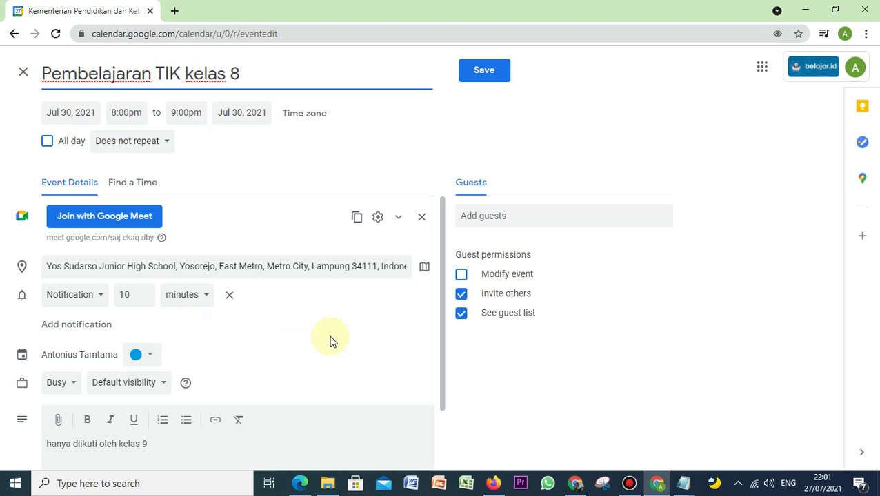
scroll(329, 341, "down", 2)
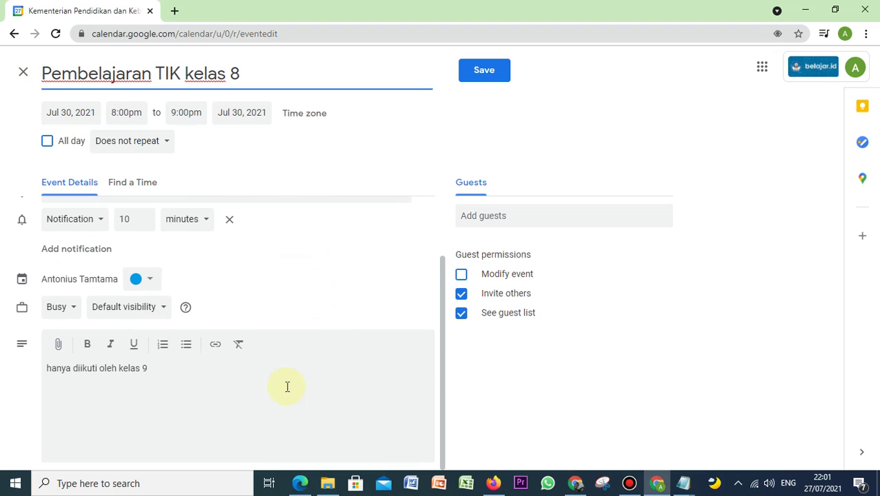
left_click(146, 369)
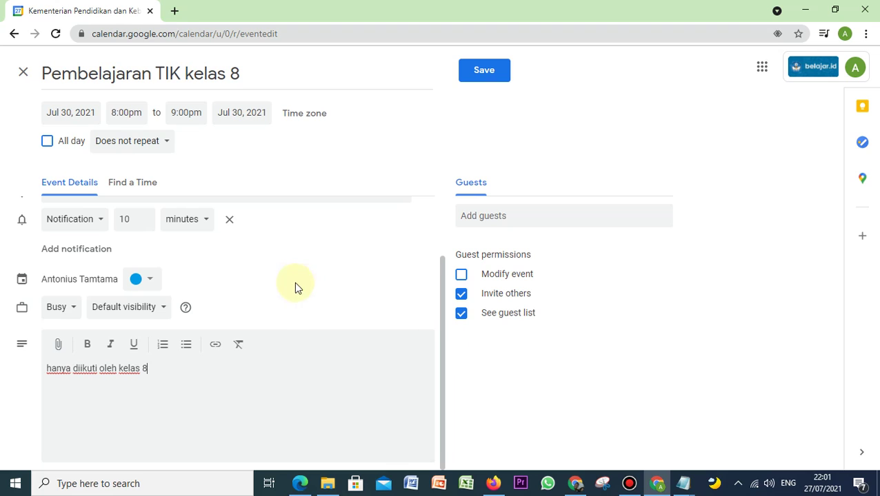
scroll(272, 227, "up", 2)
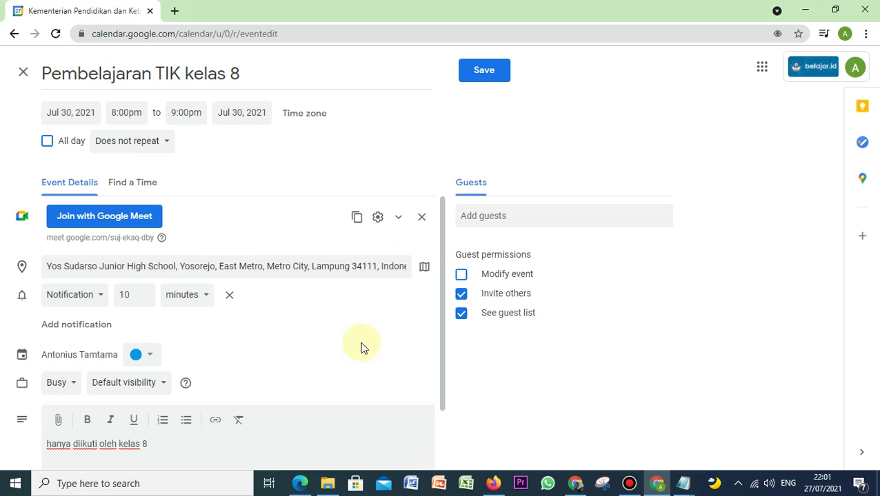
scroll(361, 347, "down", 2)
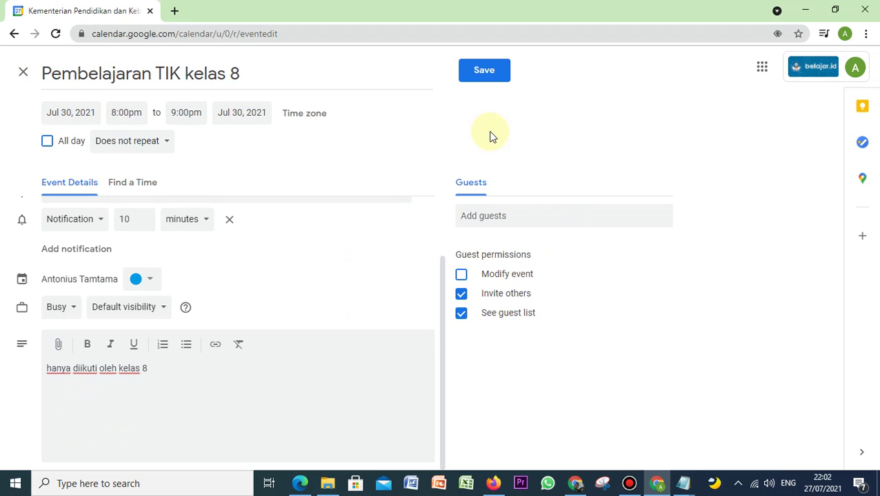
left_click(487, 73)
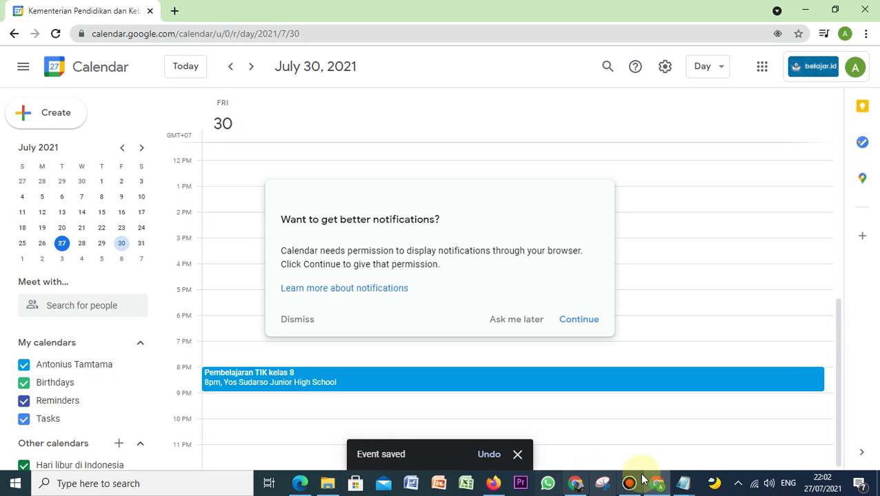
Switch to the class 8 joining info in Notepad and rewrite its date as "Jumat, 30 July".
left_click(683, 483)
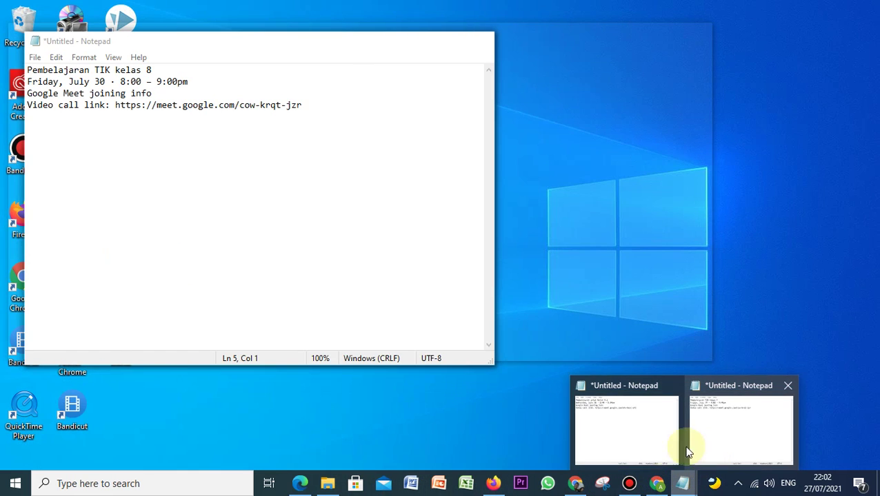
mouse_move(648, 453)
left_click(722, 424)
left_click(143, 104)
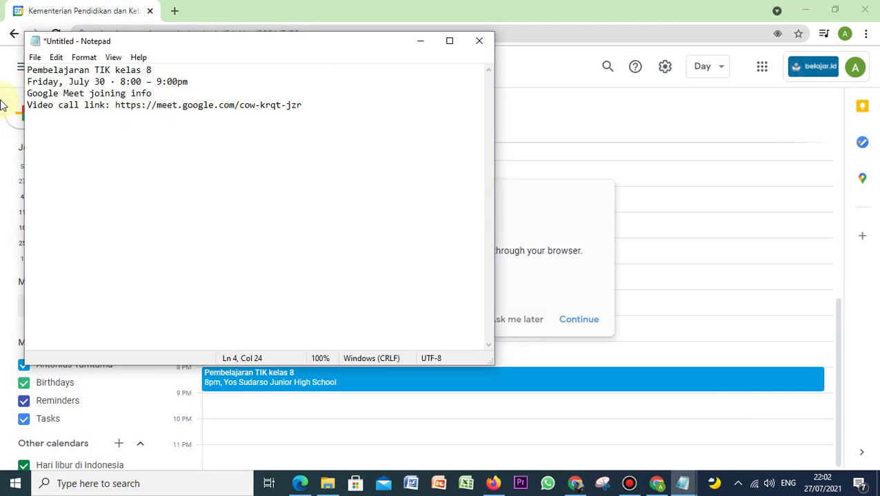
left_click_drag(26, 82, 60, 79)
type("Jumat")
left_click(65, 82)
type("30")
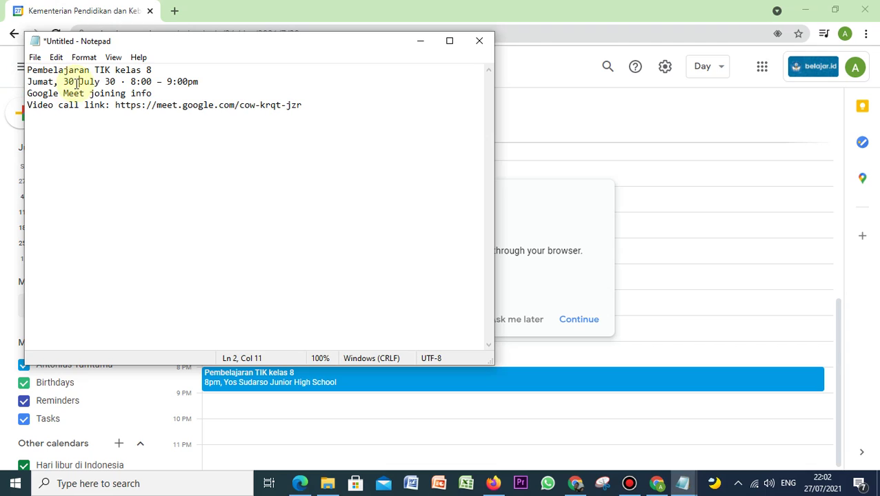
left_click(118, 82)
key("BackSpace")
key("BackSpace")
key("BackSpace")
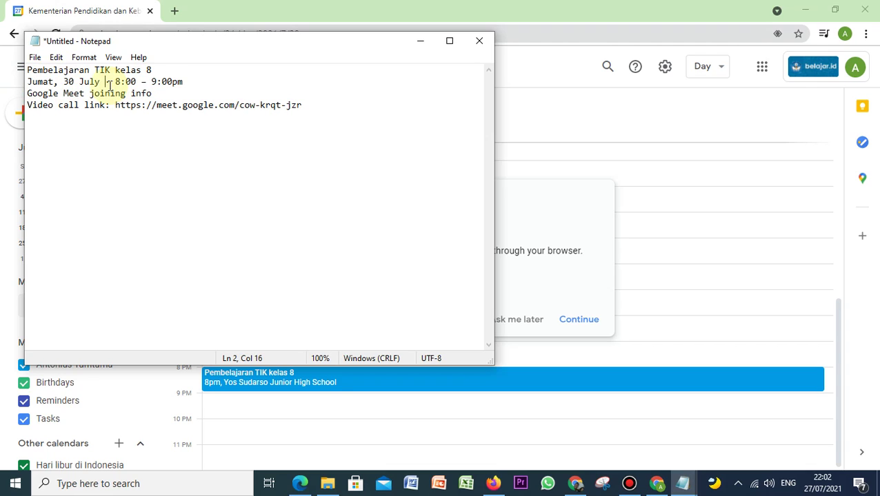
Replace the "pm" after the class time in the class 8 joining info with "pagi".
left_click(189, 82)
key("BackSpace")
key("BackSpace")
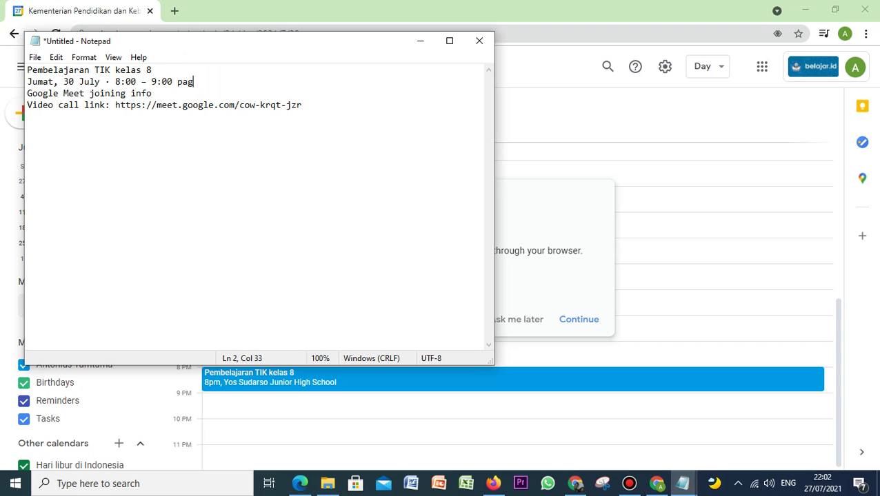
type("pagi")
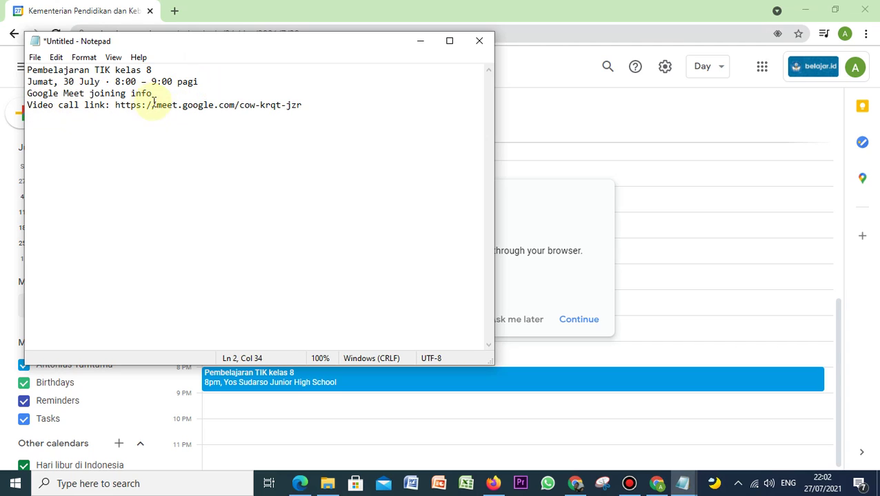
Highlight the complete class 8 joining info text for review, and clear the selection.
left_click(68, 114)
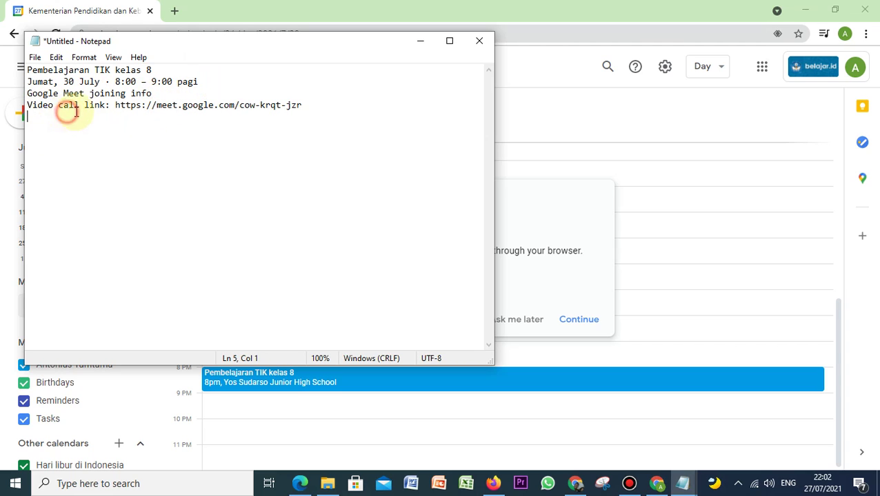
left_click_drag(347, 122, 21, 55)
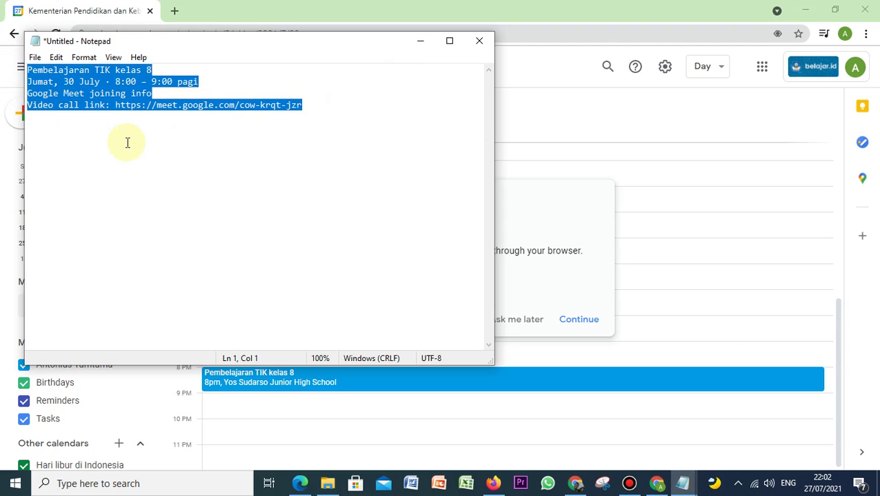
left_click(178, 194)
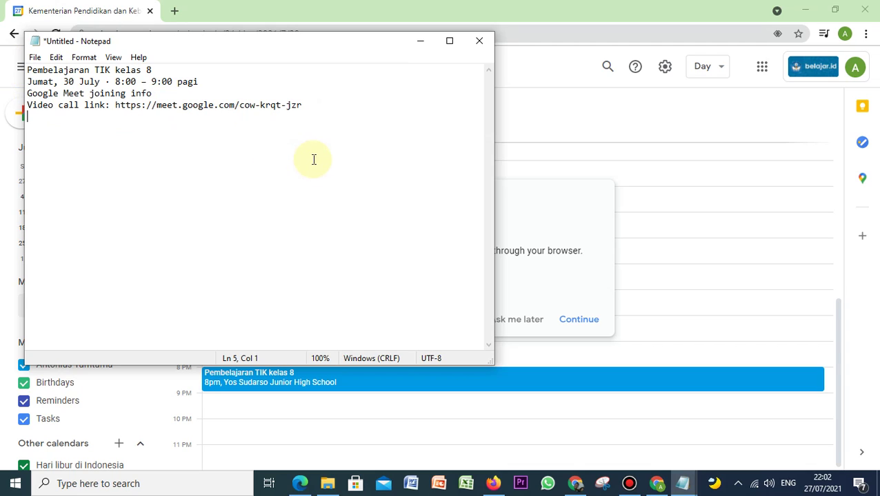
Switch to Google Calendar in the browser and dismiss the prompt about better notifications.
left_click(339, 4)
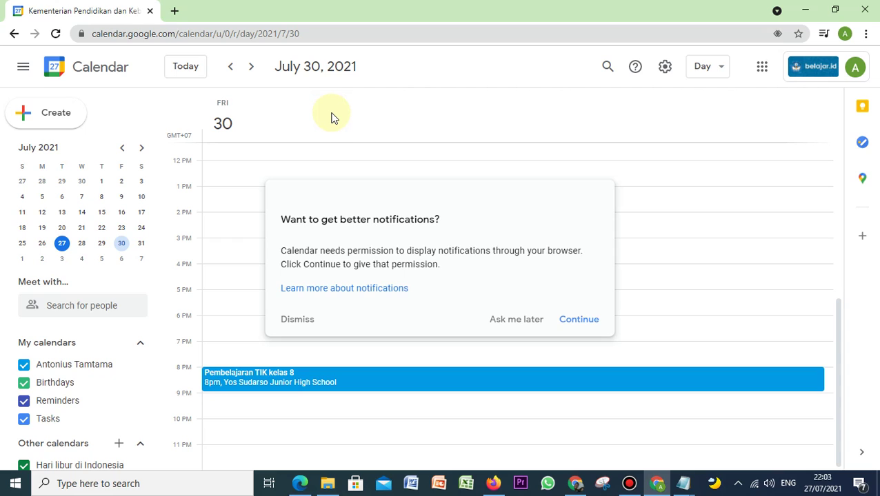
left_click(857, 71)
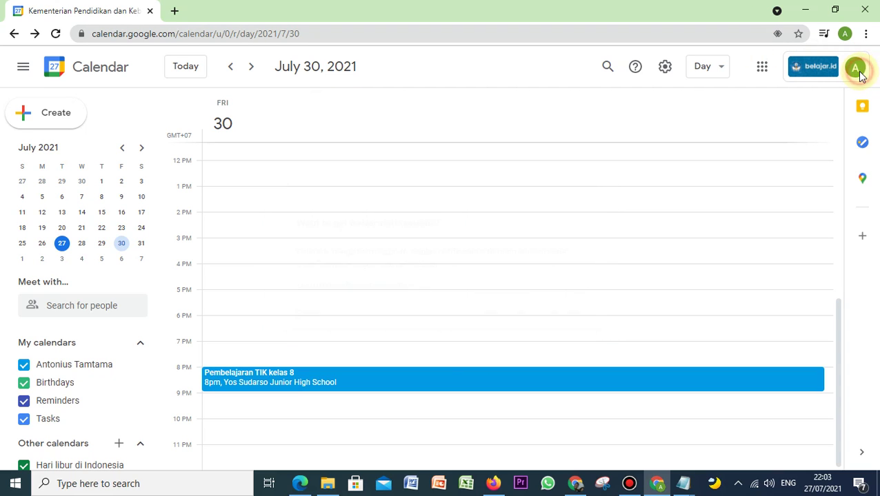
Examine the available Google apps, including Meet, and close the apps list.
left_click(762, 68)
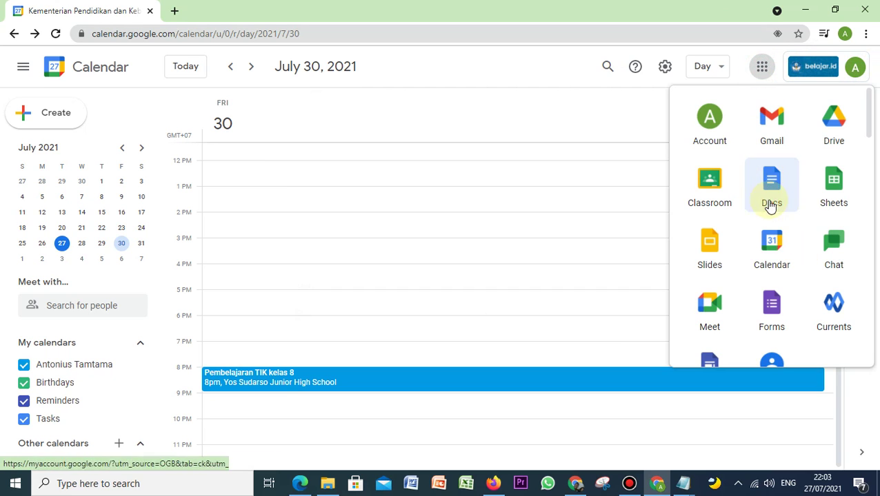
scroll(757, 214, "down", 3)
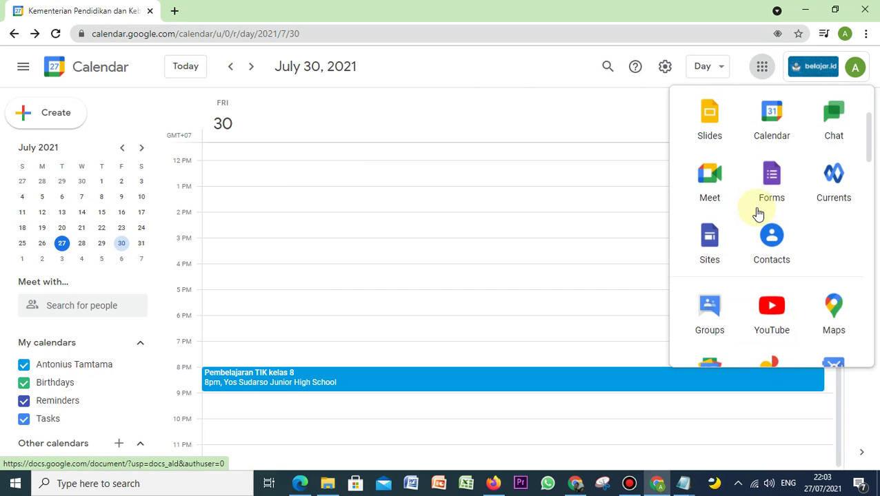
scroll(756, 211, "down", 3)
scroll(757, 211, "up", 4)
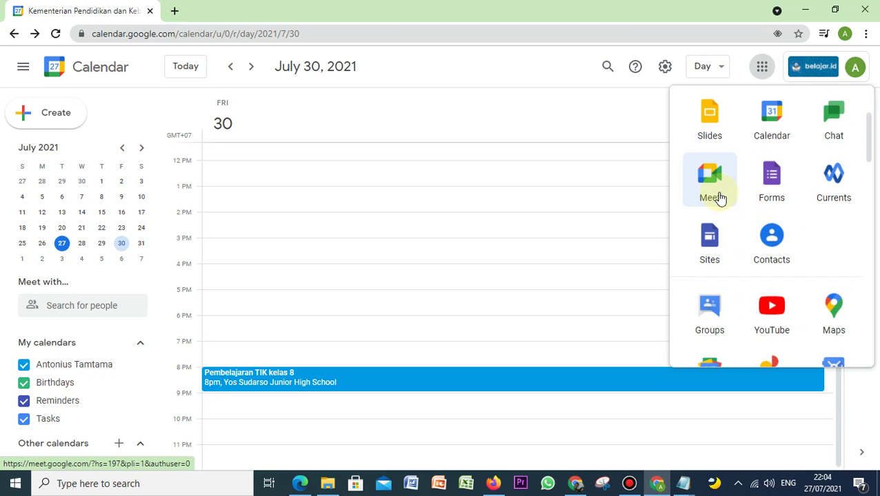
left_click(433, 231)
left_click(432, 225)
left_click(595, 99)
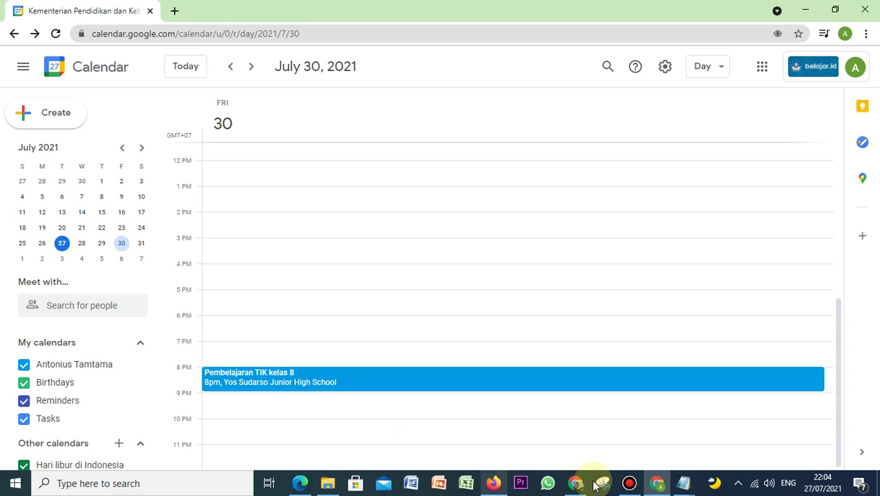
Switch to the class 9.1 joining info in Notepad and close it without saving.
mouse_move(682, 484)
left_click(651, 432)
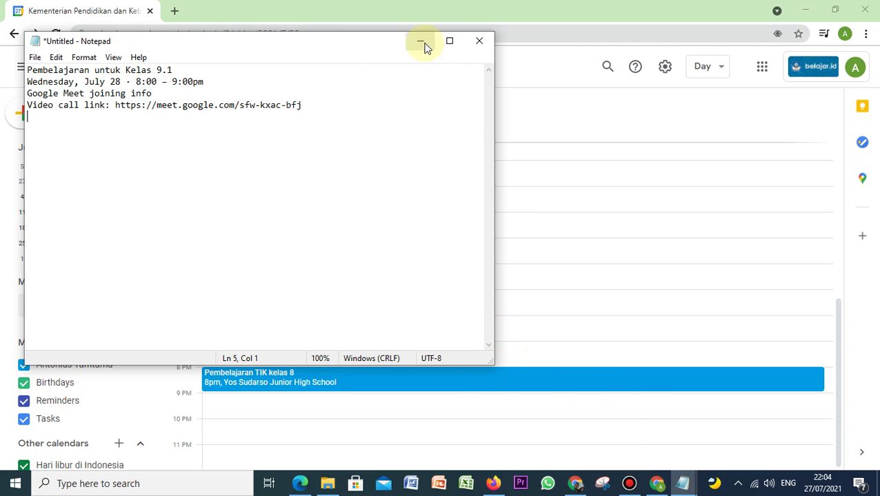
left_click(480, 42)
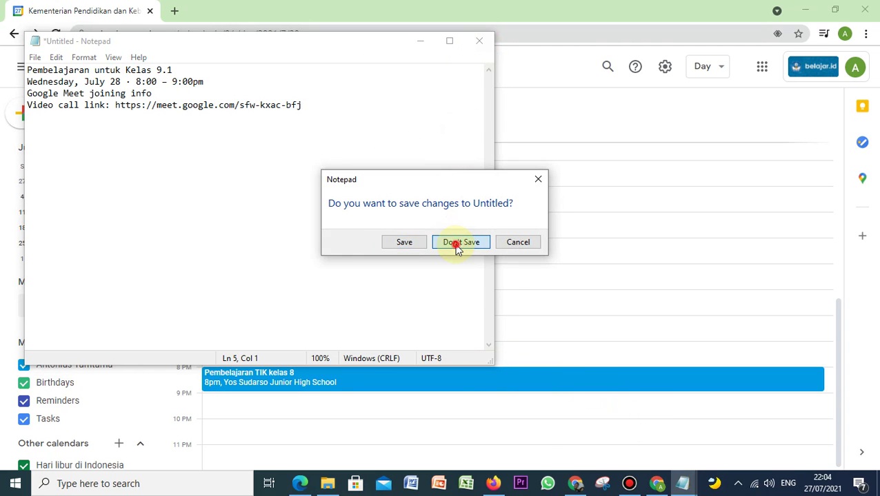
left_click(456, 242)
Switch to the class 8 joining info in Notepad and select its Google Meet video call link.
left_click(681, 484)
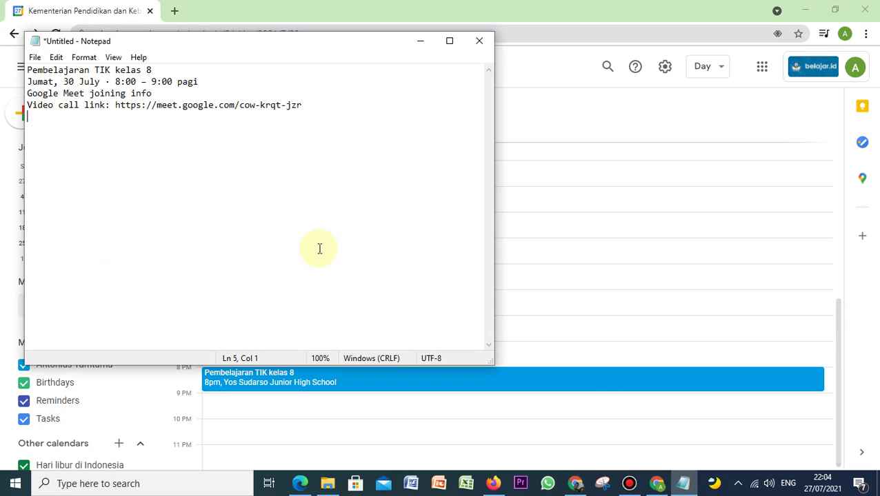
left_click(307, 105)
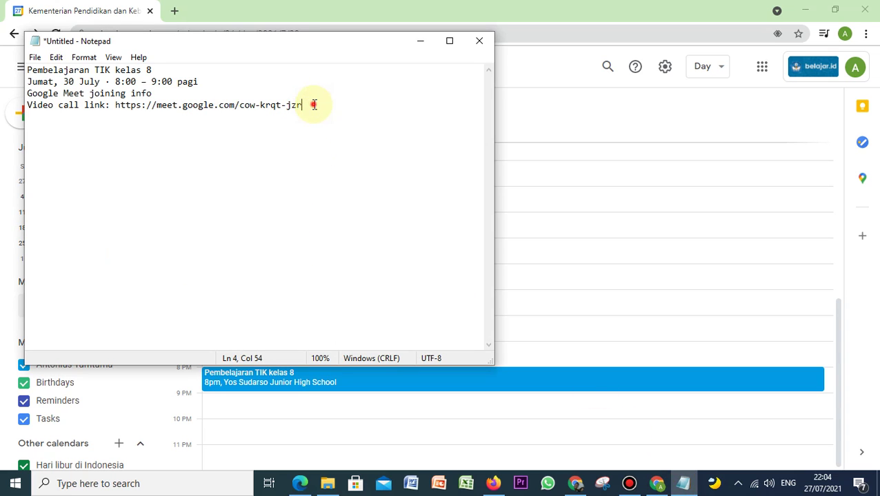
left_click(106, 105, "shift")
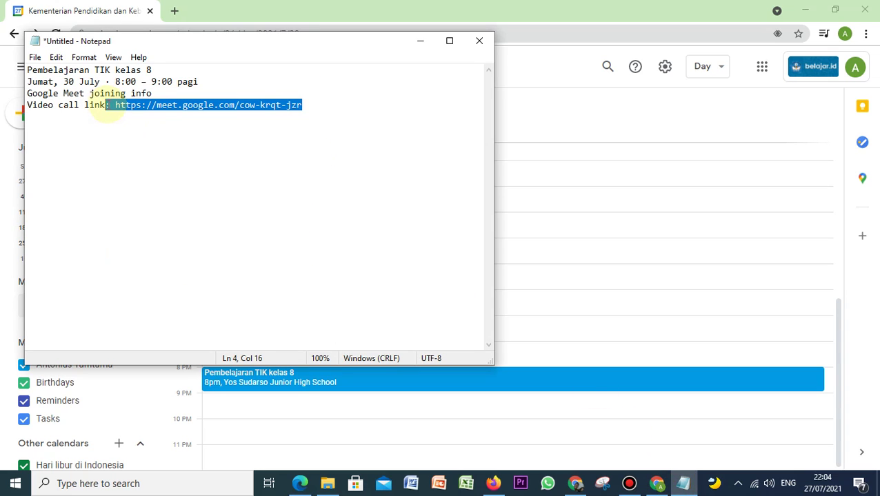